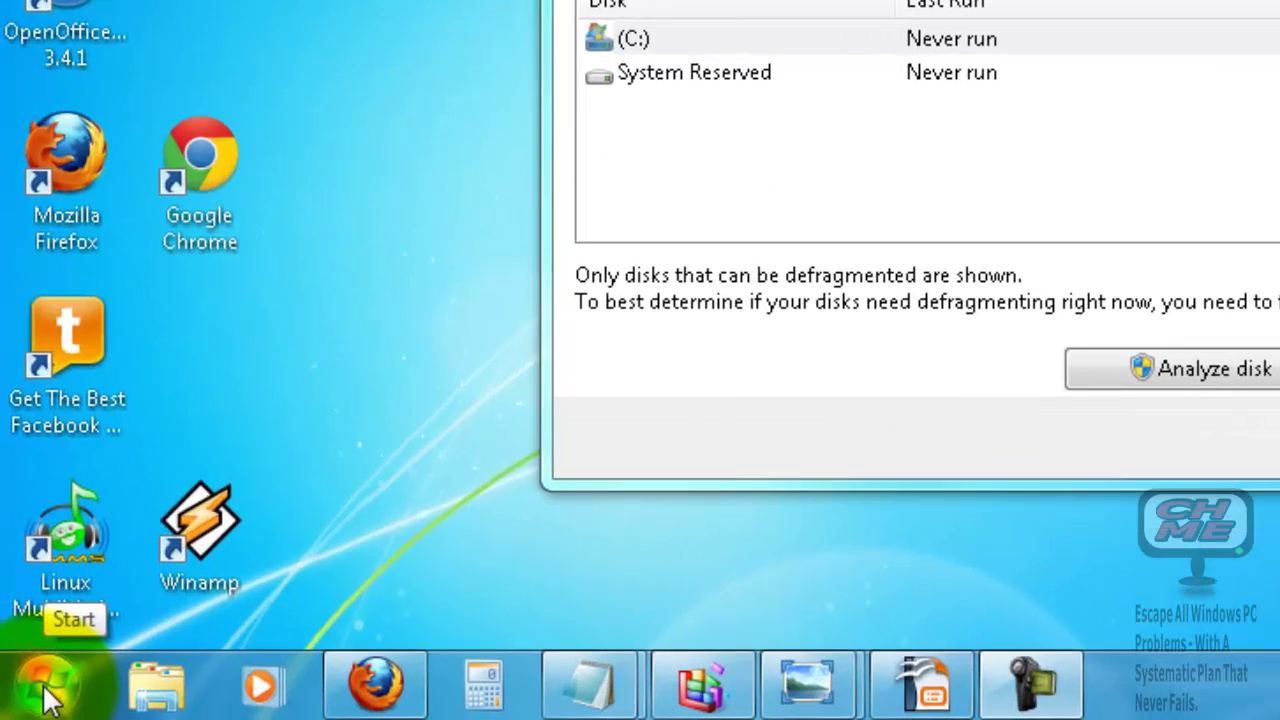
- Launch Computer Management with Manage on Computer in All Programs, approving the UAC prompt
{"action": "left_click", "coordinate": [40, 698]}
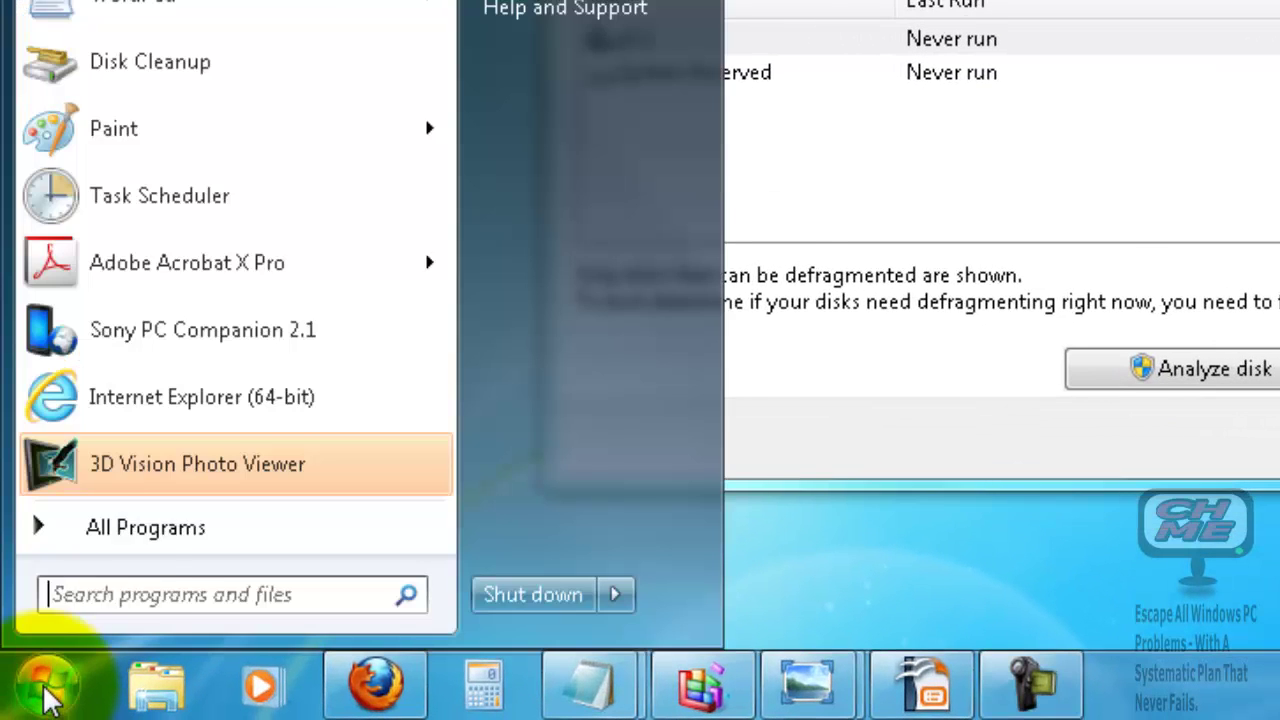
{"action": "left_click", "coordinate": [115, 535]}
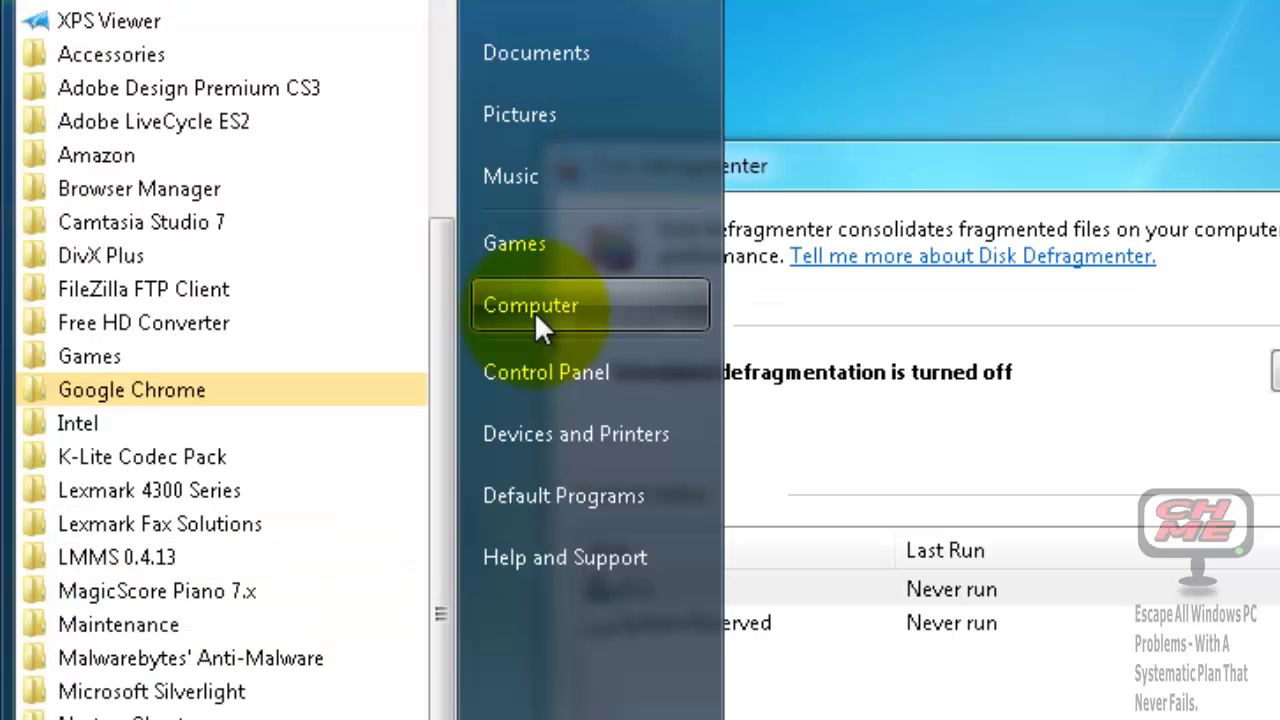
{"action": "right_click", "coordinate": [534, 311]}
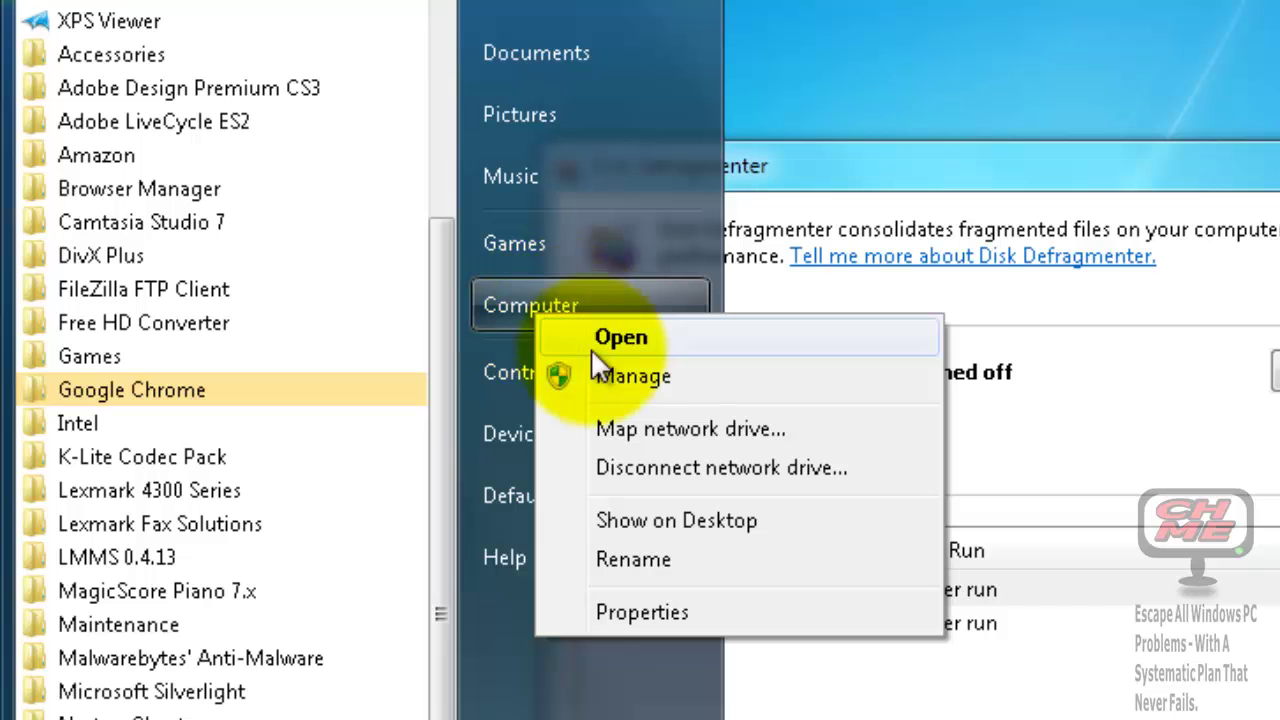
{"action": "left_click", "coordinate": [619, 377]}
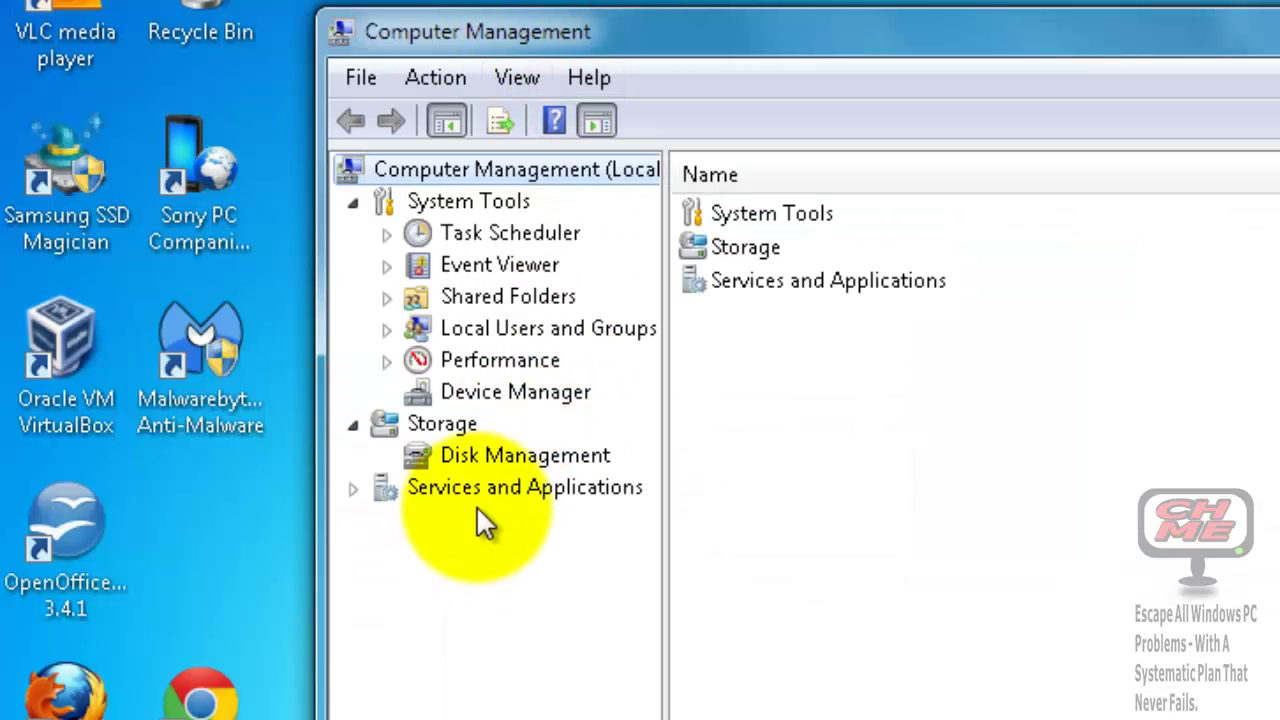
- In Device Manager, expand Disk drives and select the SAMSUNG SSD 830 Series drive
{"action": "left_click", "coordinate": [531, 394]}
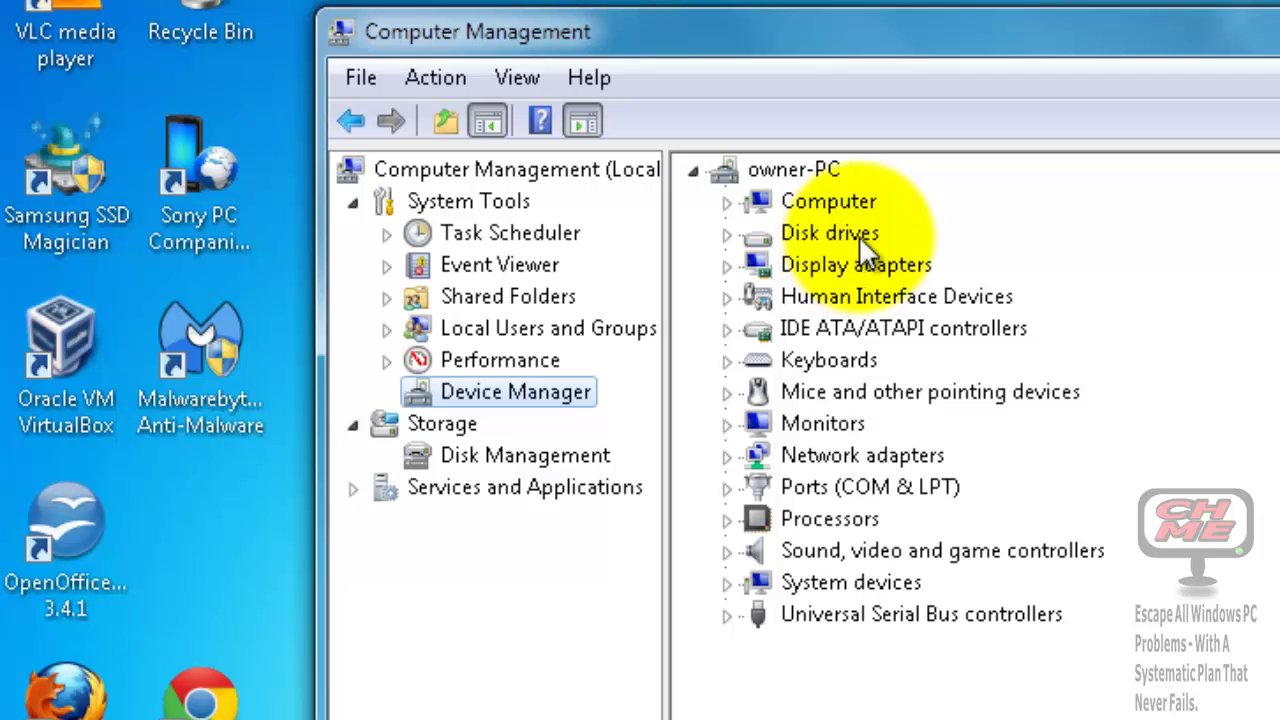
{"action": "left_click", "coordinate": [728, 238]}
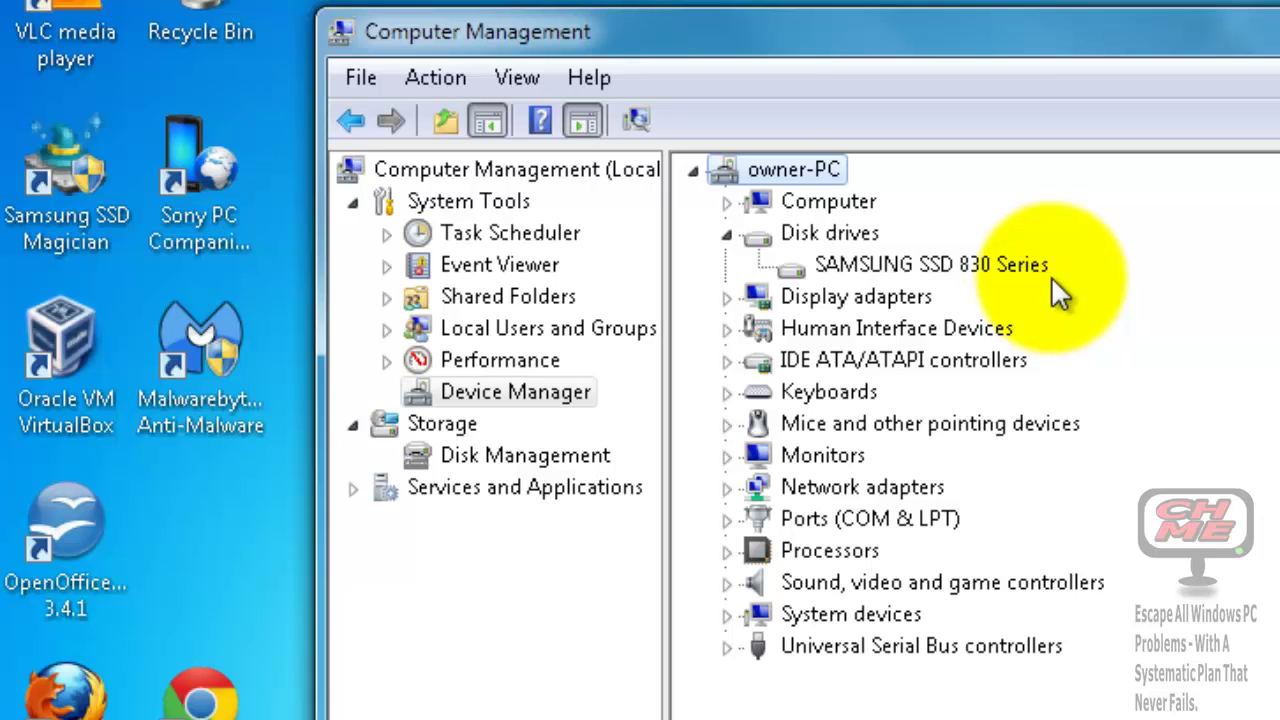
{"action": "left_click", "coordinate": [877, 268]}
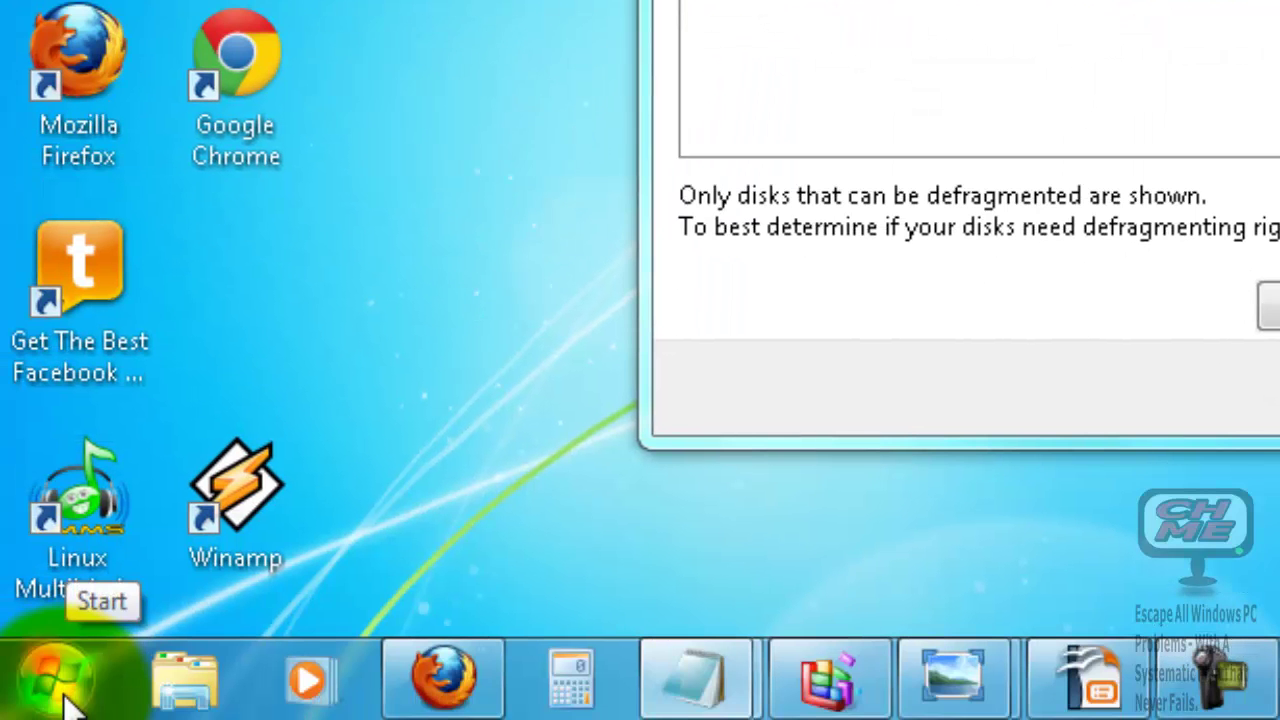
- Launch System Information from Start > All Programs > Accessories > System Tools
{"action": "left_click", "coordinate": [60, 690]}
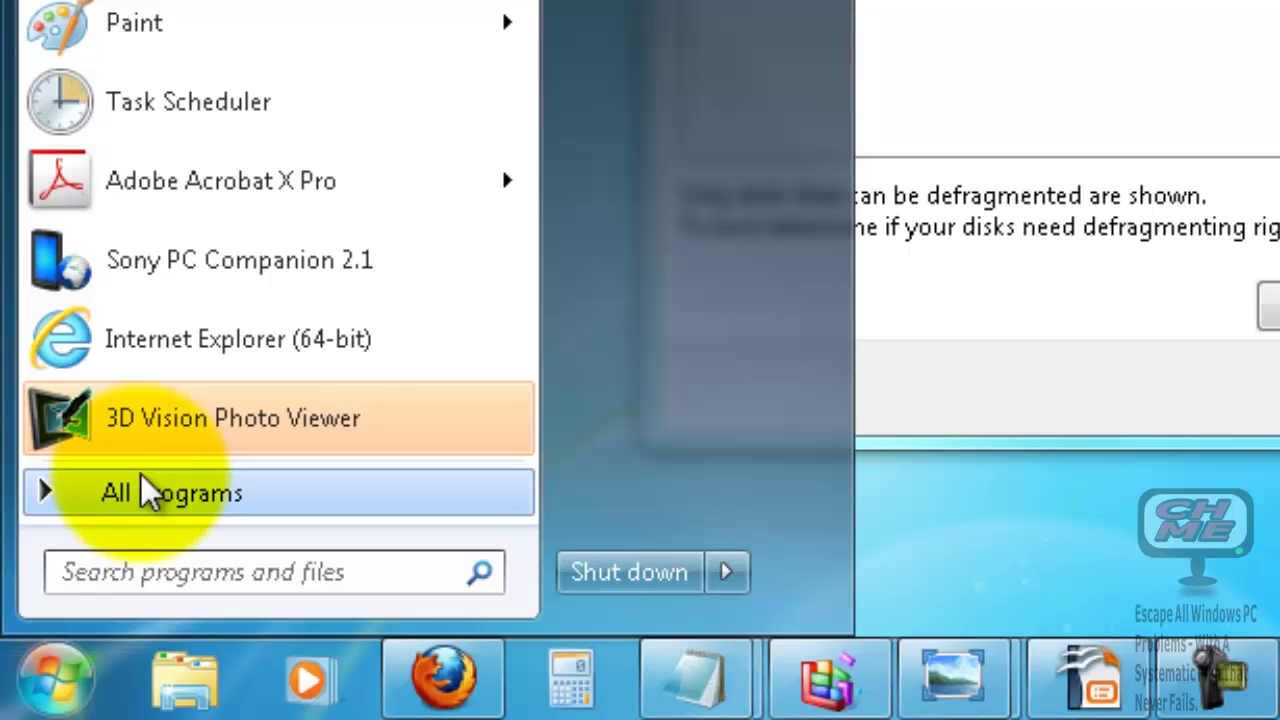
{"action": "left_click", "coordinate": [141, 500]}
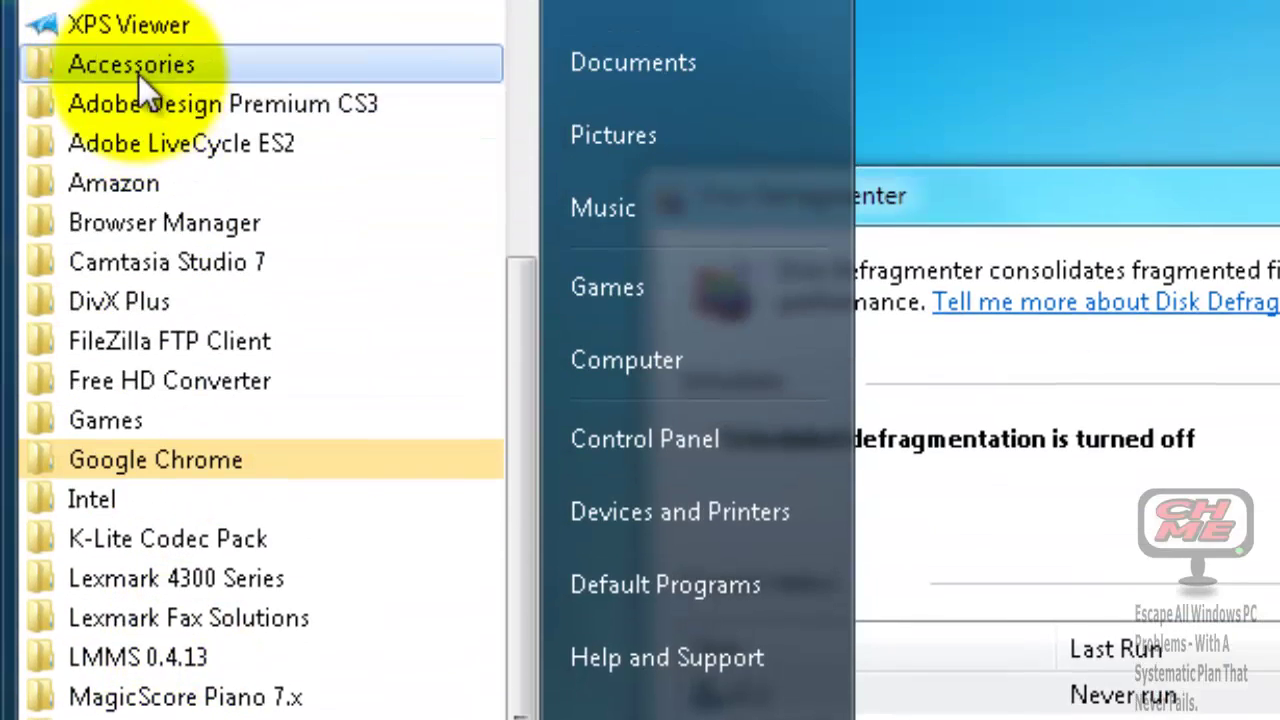
{"action": "left_click", "coordinate": [132, 52]}
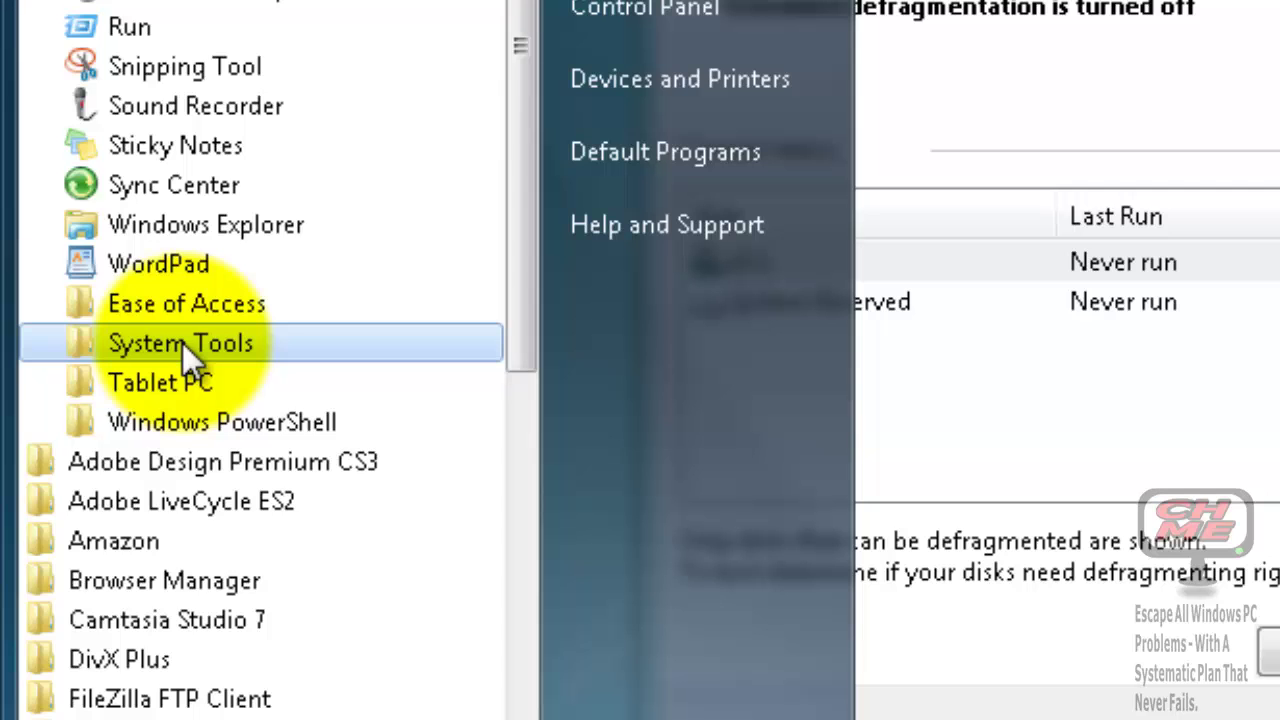
{"action": "left_click", "coordinate": [182, 343]}
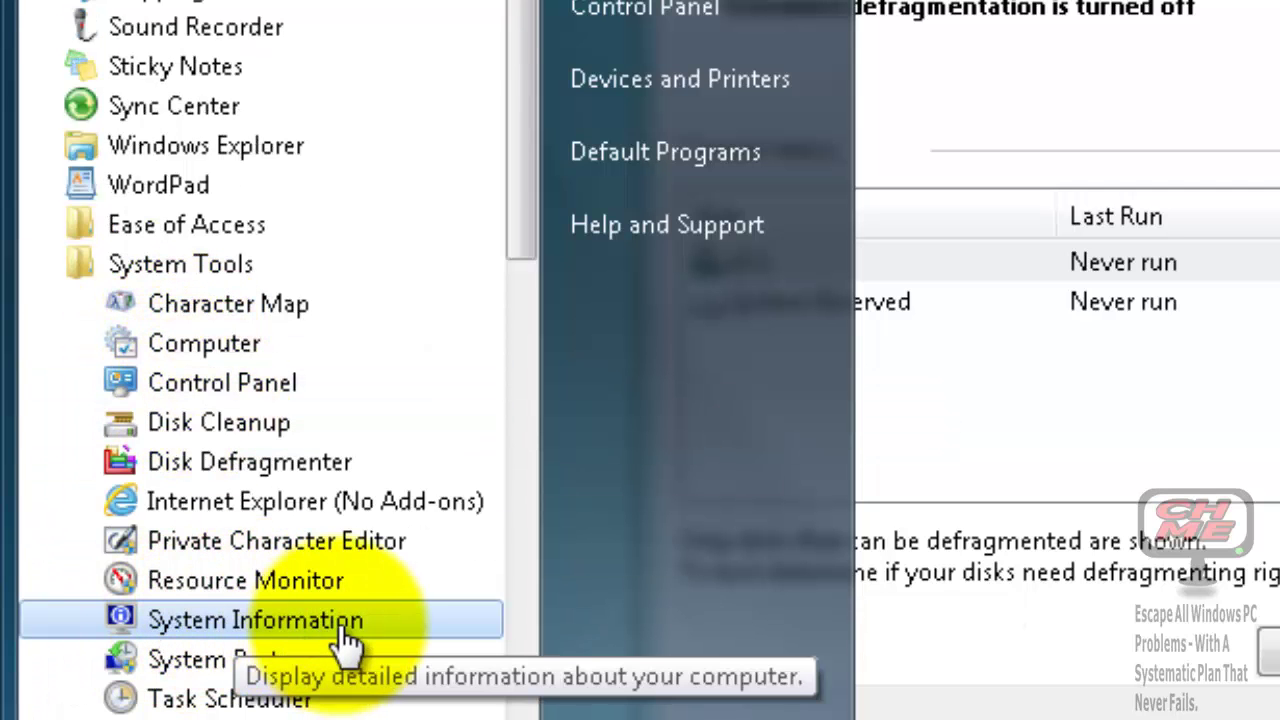
{"action": "left_click", "coordinate": [192, 622]}
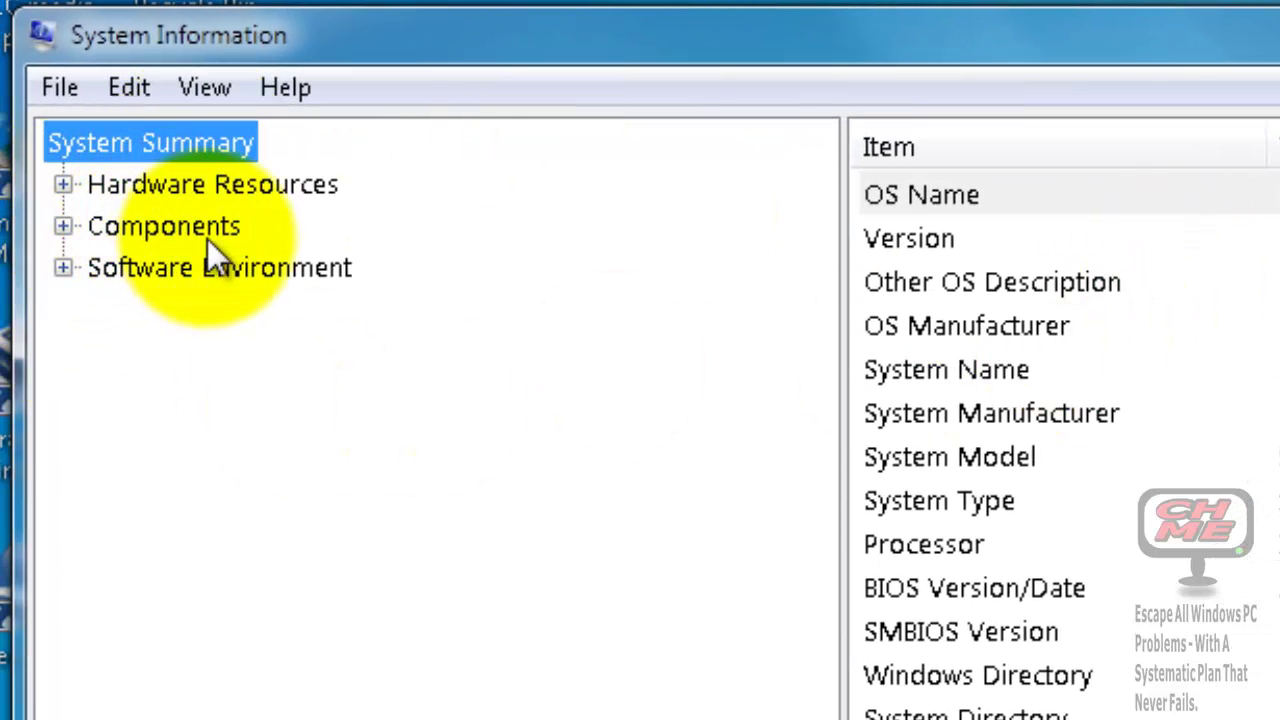
- View Components > Storage > Disks and confirm the model is SAMSUNG SSD 830 Series
{"action": "left_click", "coordinate": [63, 226]}
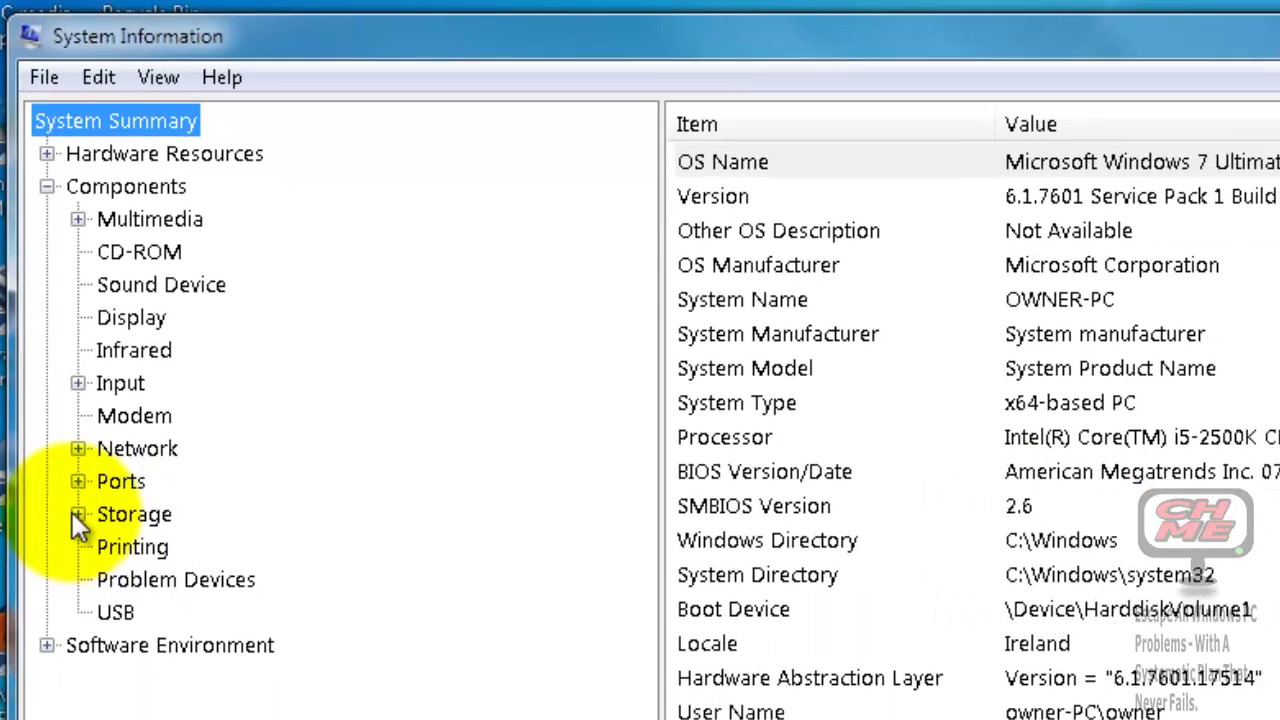
{"action": "left_click", "coordinate": [75, 514]}
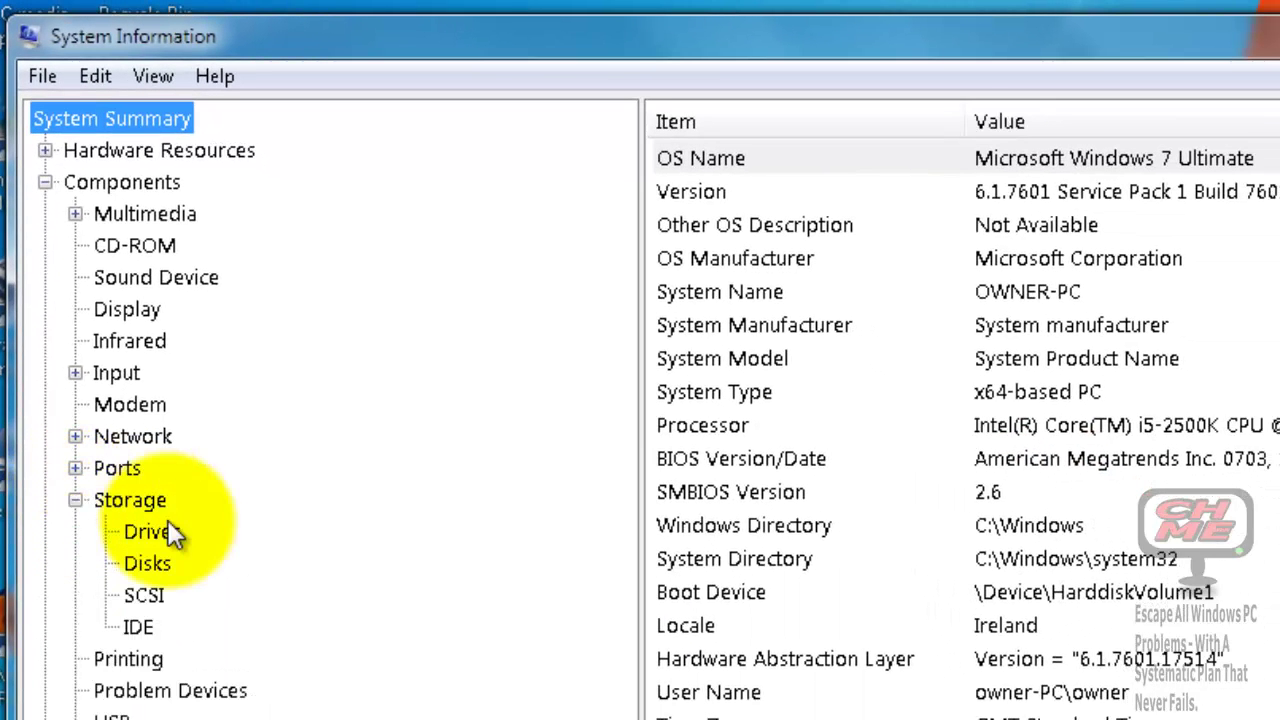
{"action": "left_click", "coordinate": [142, 572]}
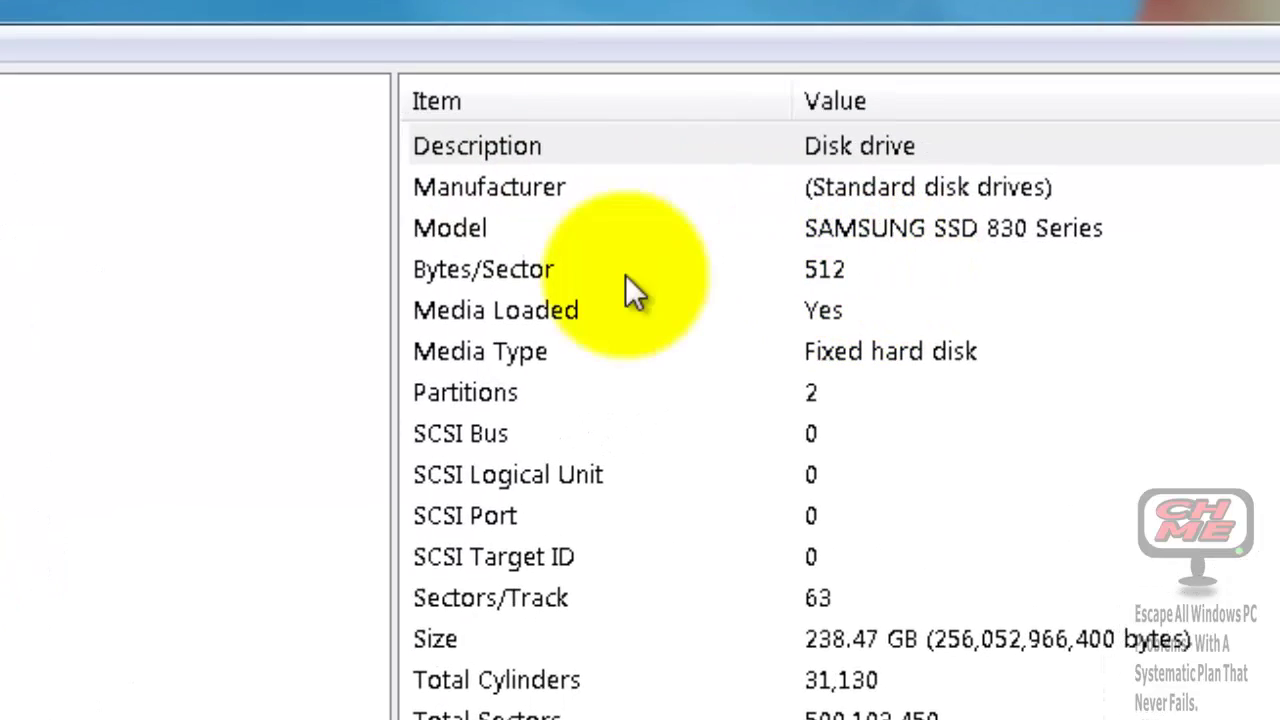
{"action": "left_click", "coordinate": [452, 233]}
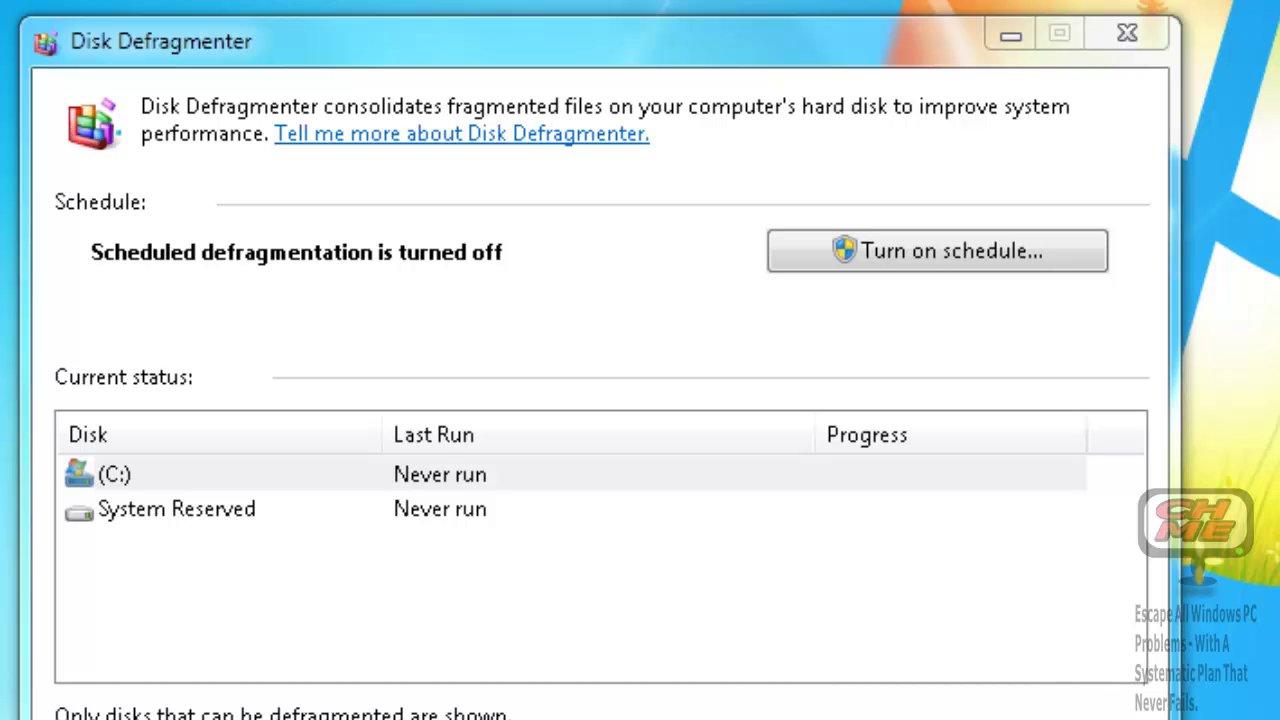
{"action": "left_click", "coordinate": [585, 40]}
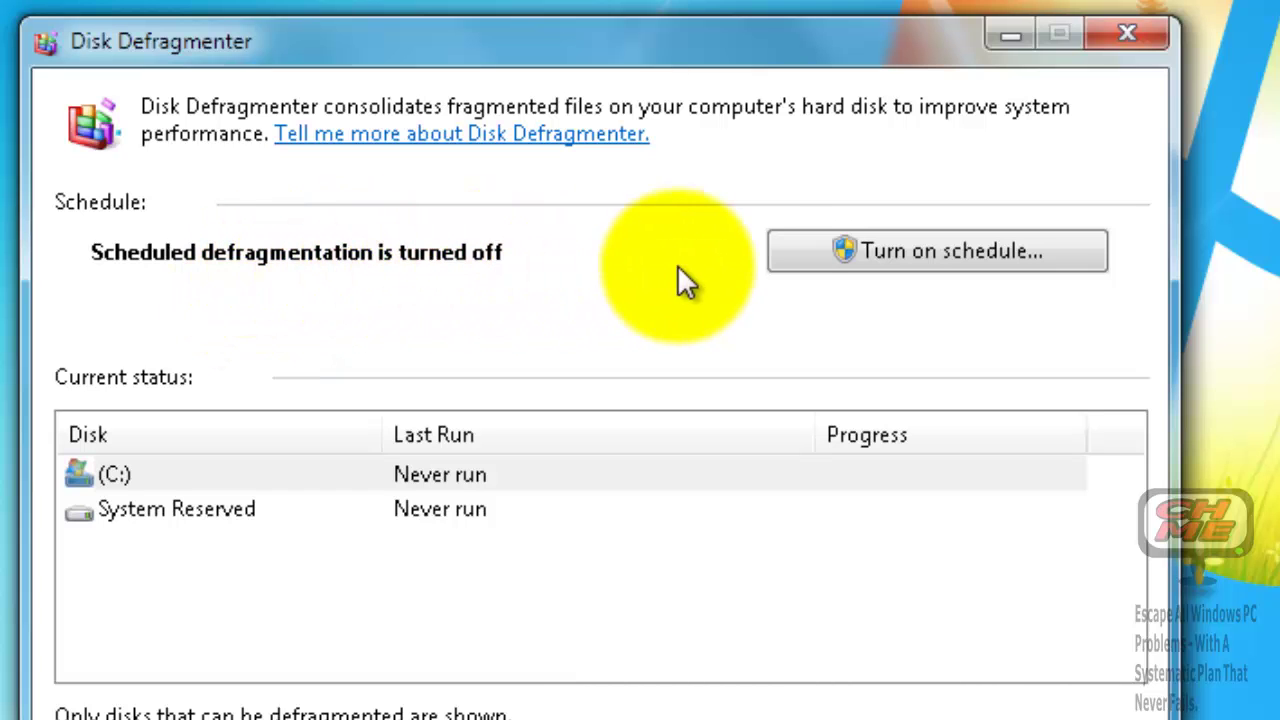
{"action": "left_click", "coordinate": [948, 255]}
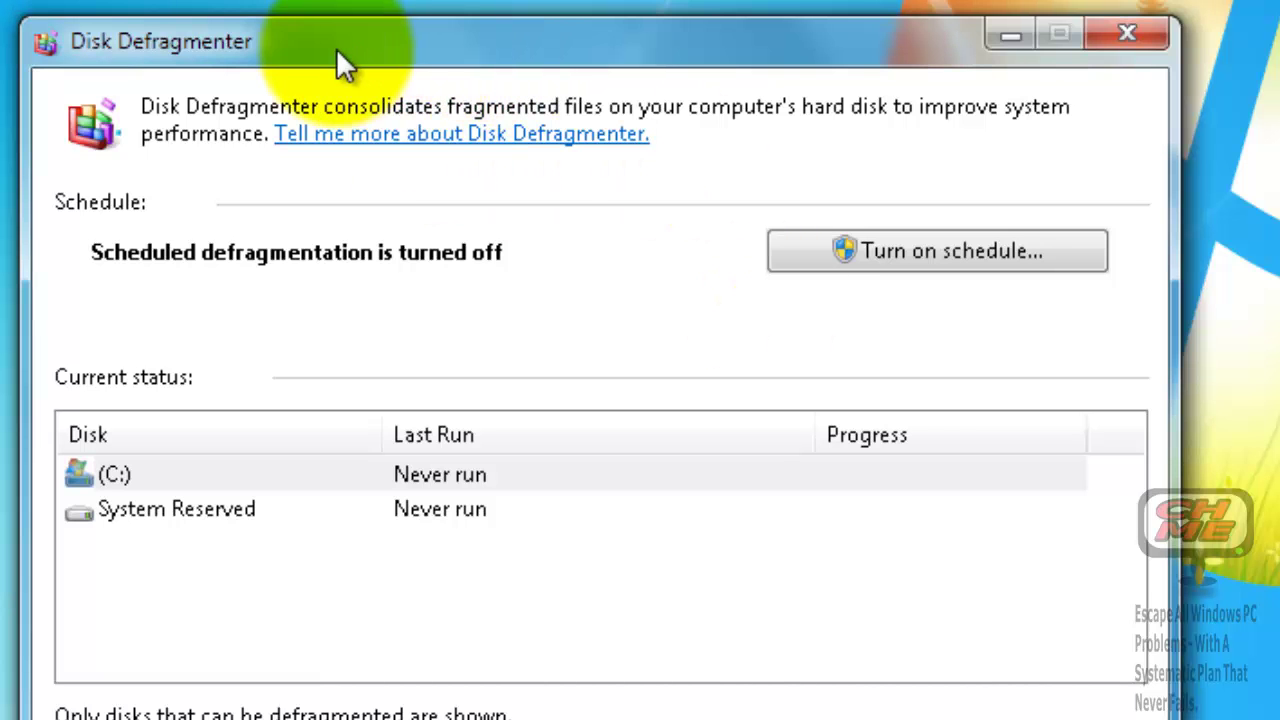
- Close Disk Defragmenter and expand Accessories > System Tools in the Start menu's All Programs
{"action": "left_click", "coordinate": [1125, 28]}
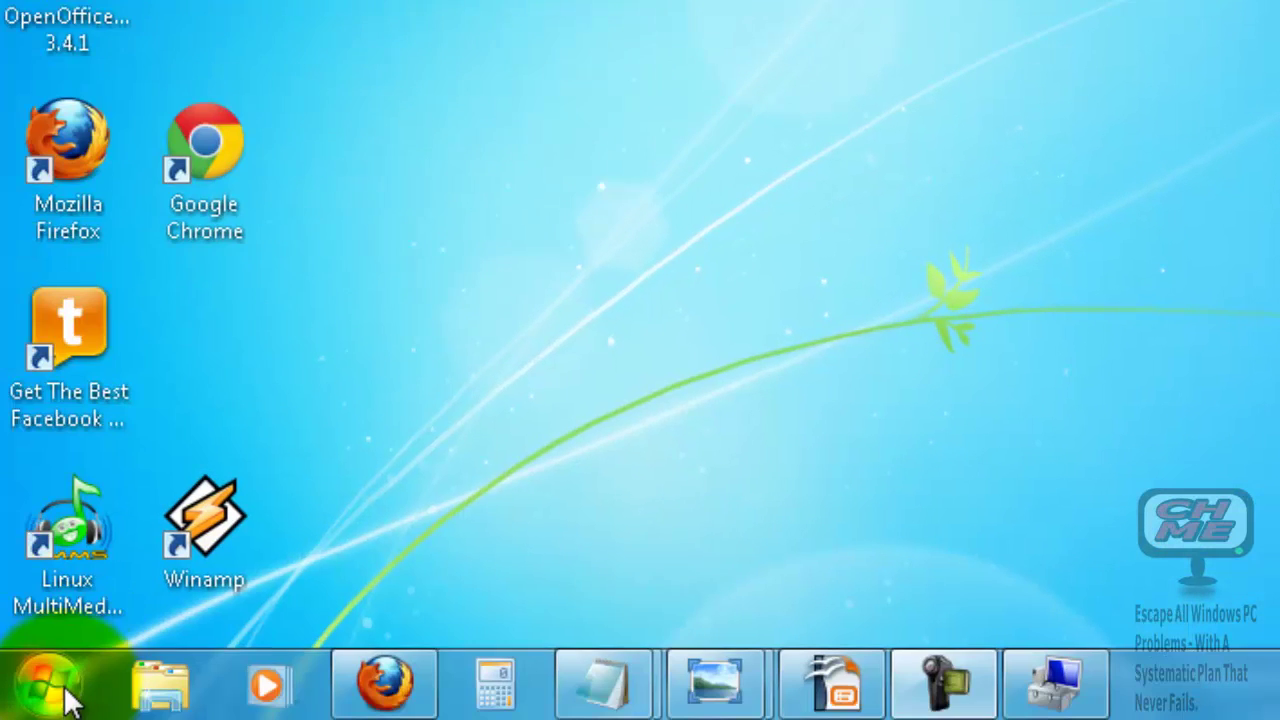
{"action": "left_click", "coordinate": [66, 697]}
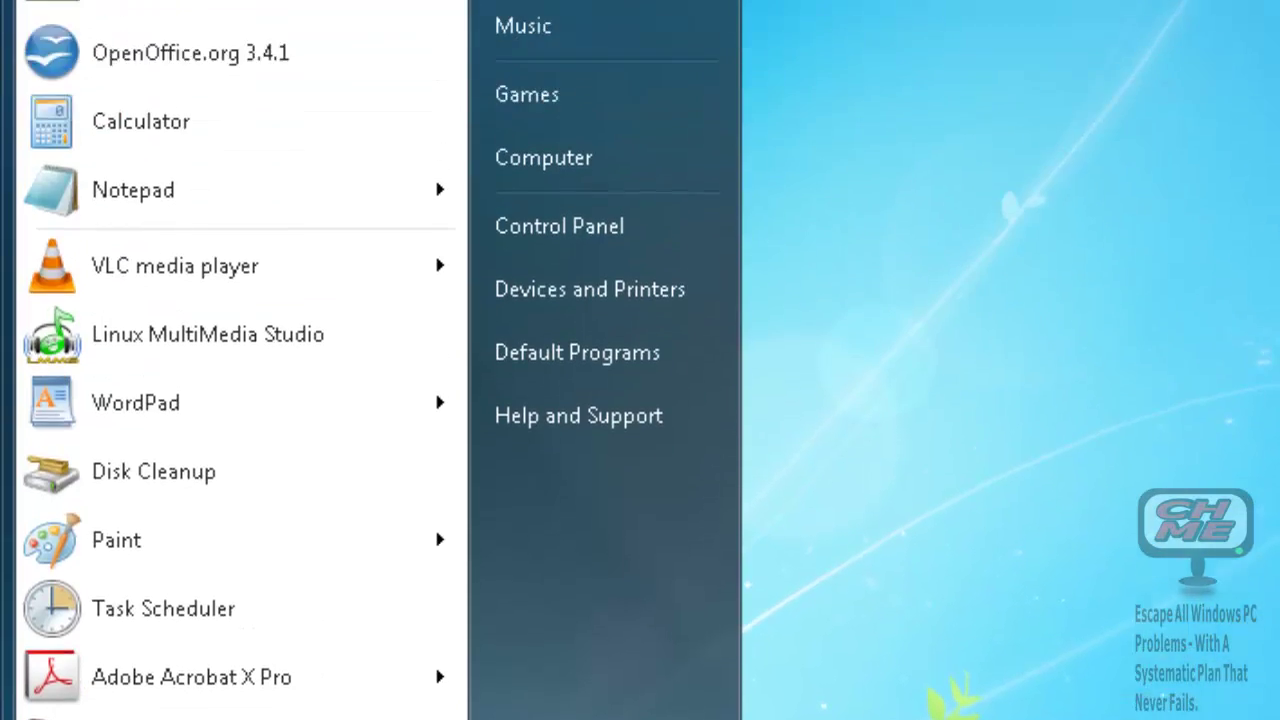
{"action": "left_click", "coordinate": [110, 719]}
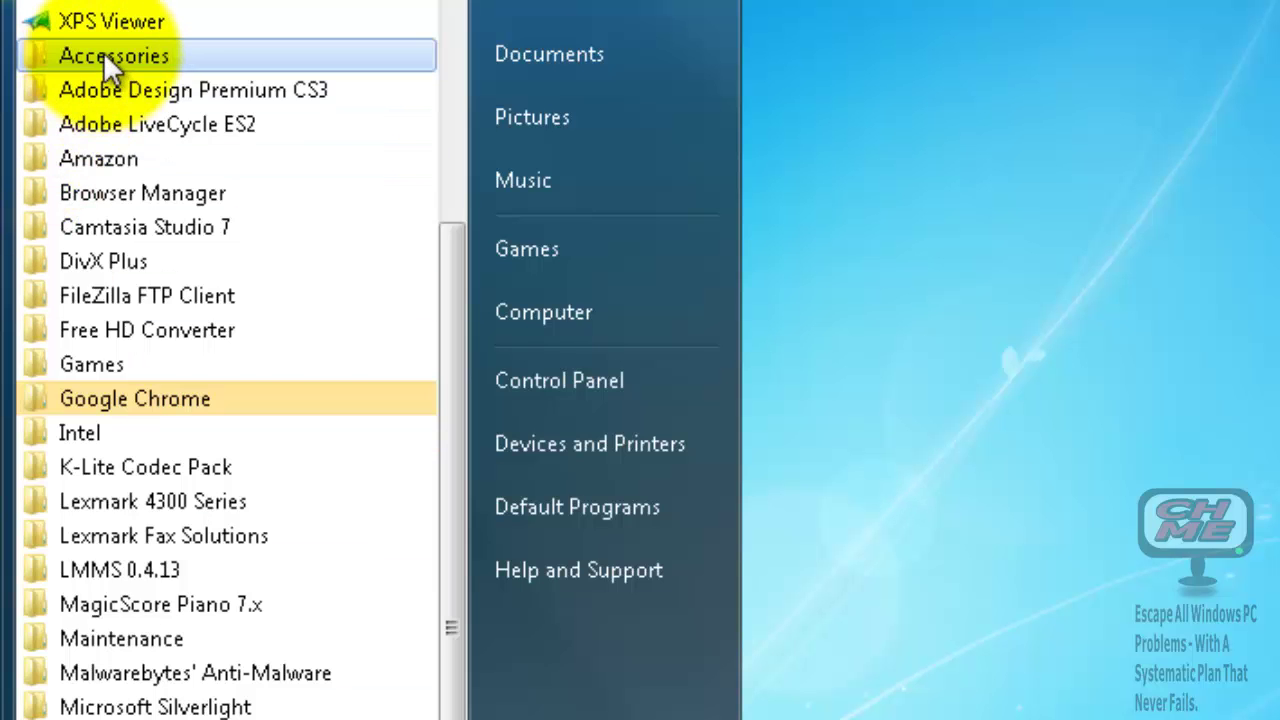
{"action": "left_click", "coordinate": [105, 55]}
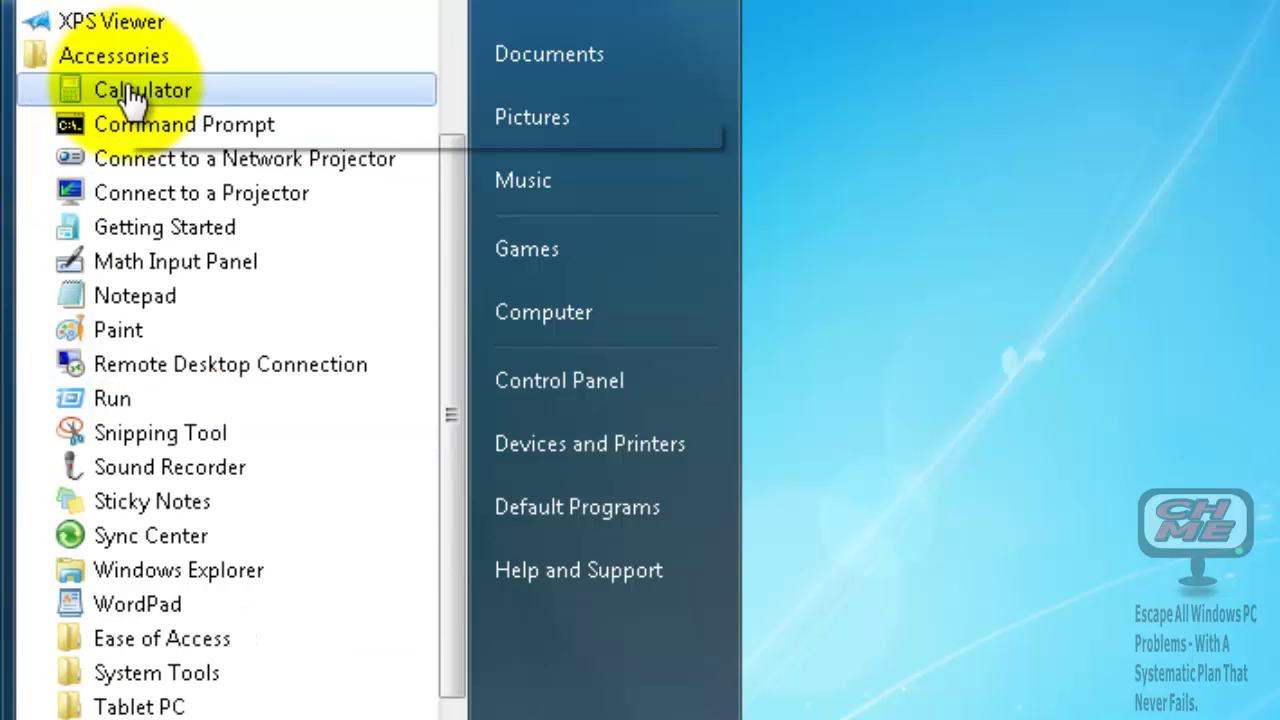
{"action": "left_click", "coordinate": [135, 678]}
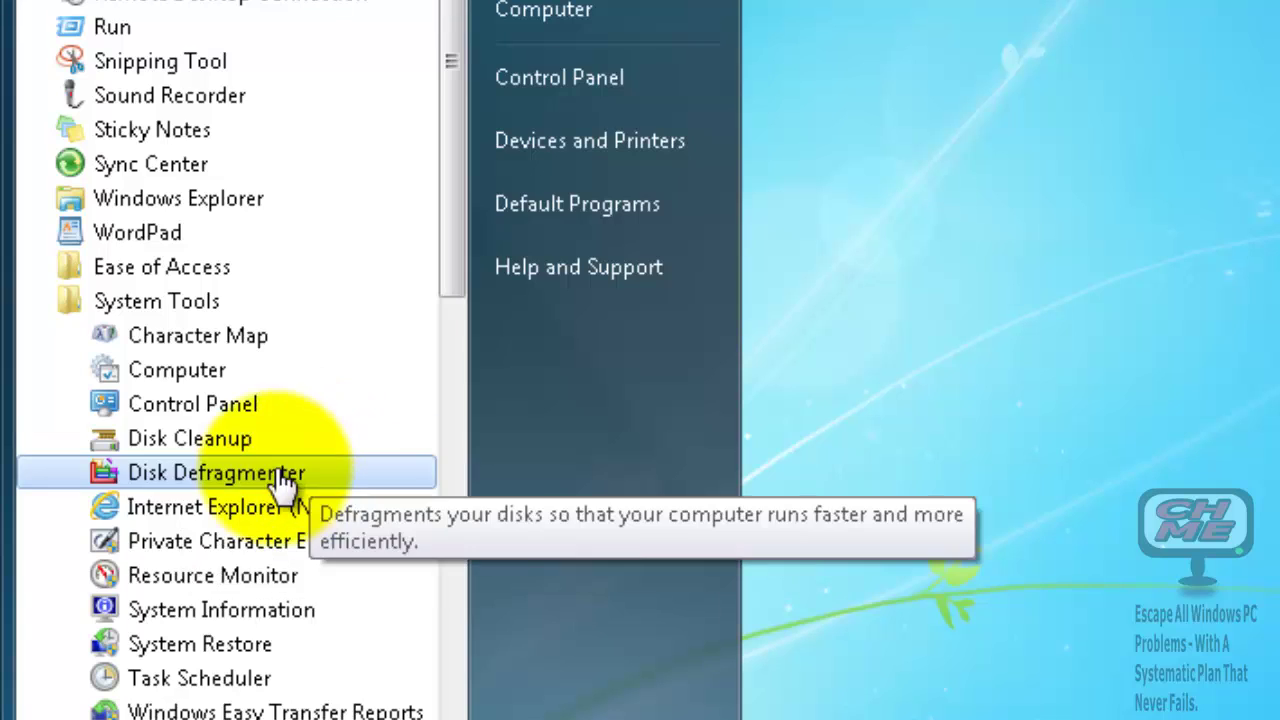
- Launch Disk Defragmenter from System Tools and drag its window to the screen centre
{"action": "left_click", "coordinate": [178, 480]}
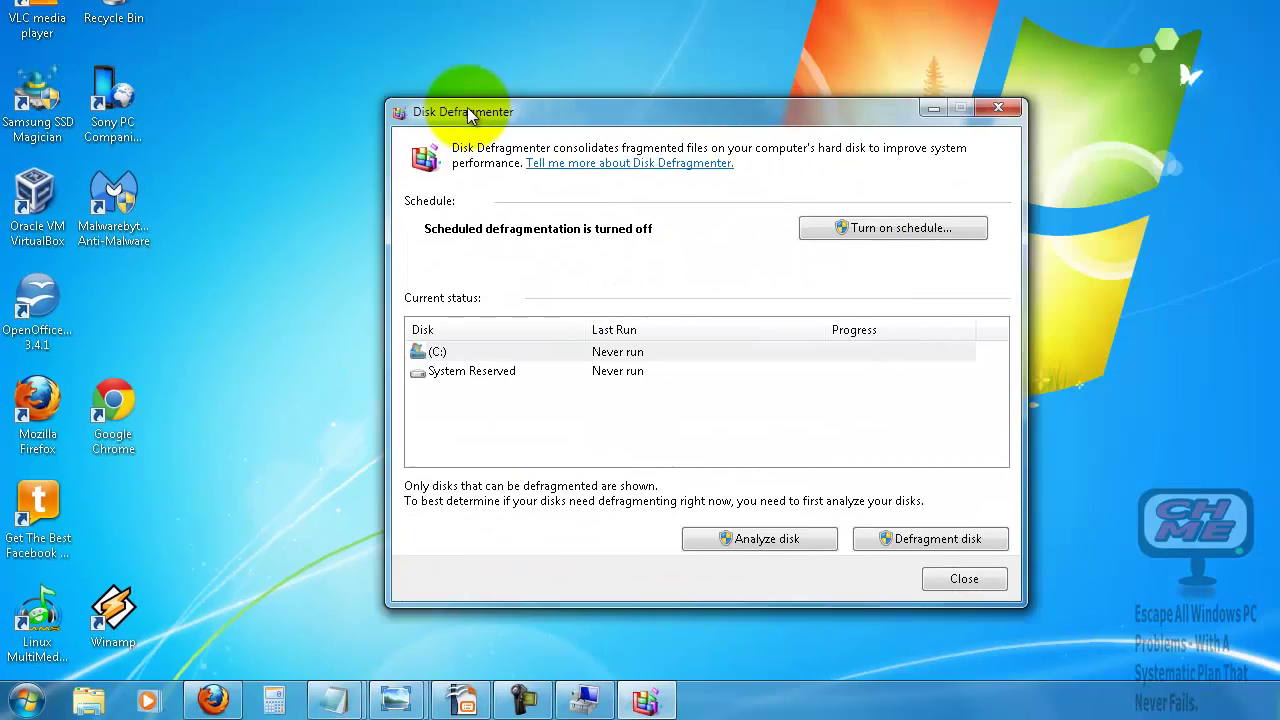
{"action": "left_click_drag", "start_coordinate": [457, 29], "coordinate": [443, 97]}
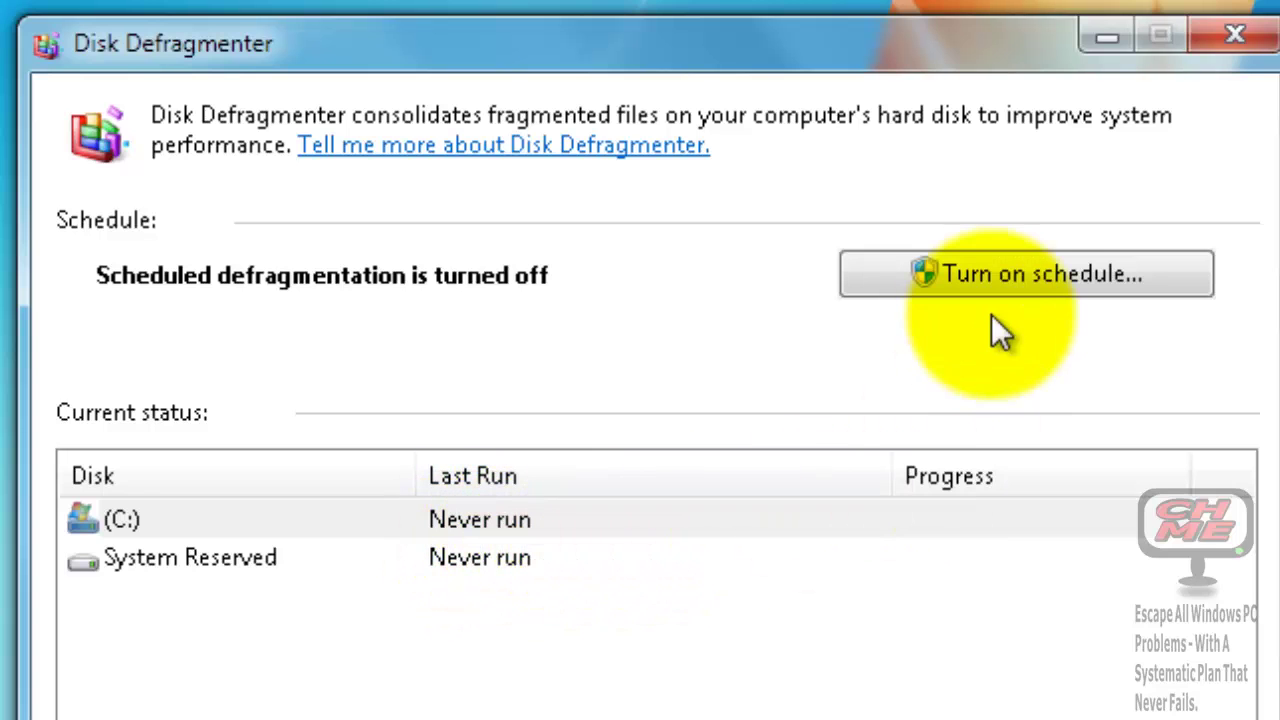
- Open the Modify Schedule settings via Turn on schedule, approving the UAC prompt
{"action": "left_click", "coordinate": [1017, 276]}
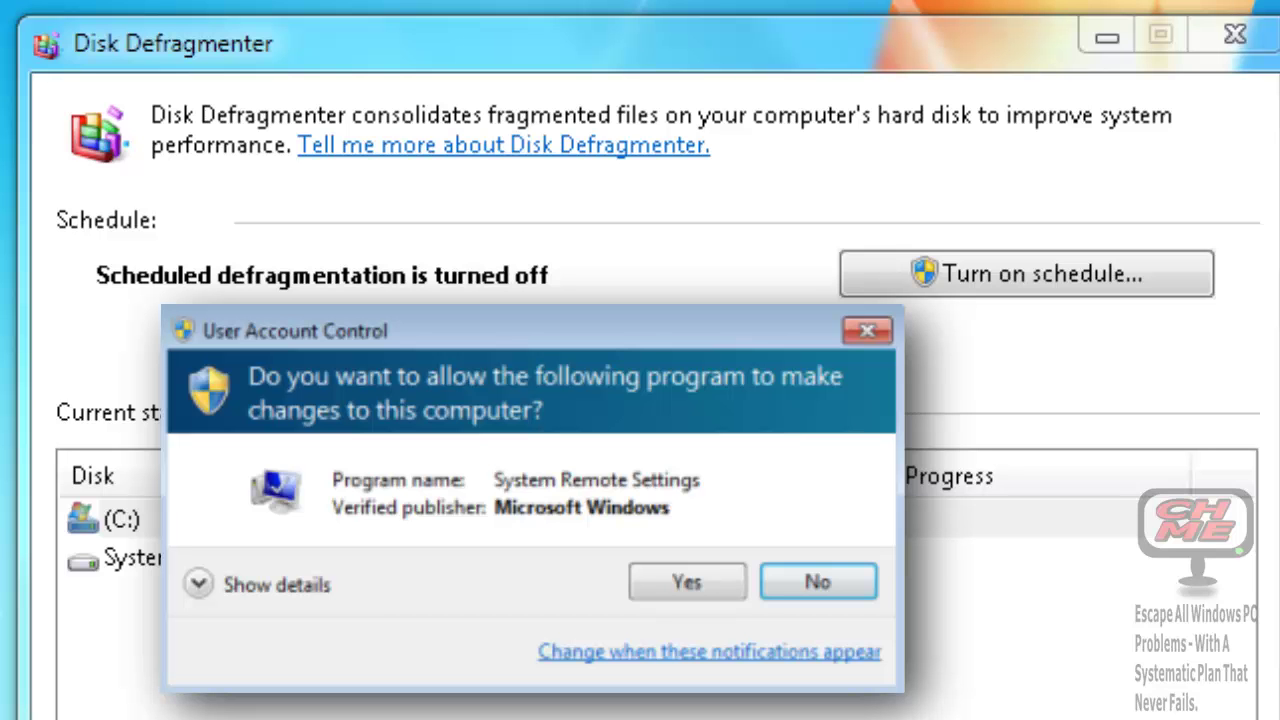
{"action": "left_click", "coordinate": [818, 575]}
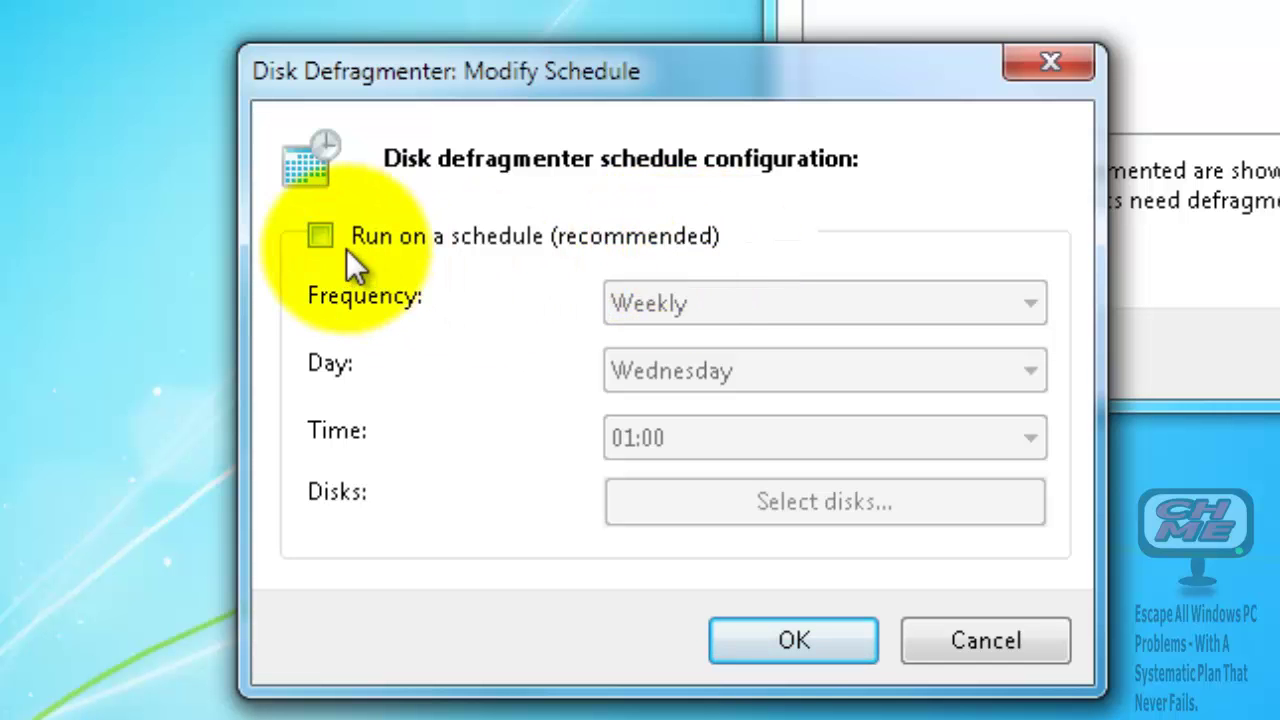
- Check Run on a schedule with Weekly frequency, Wednesday and time 16:00
{"action": "left_click", "coordinate": [322, 232]}
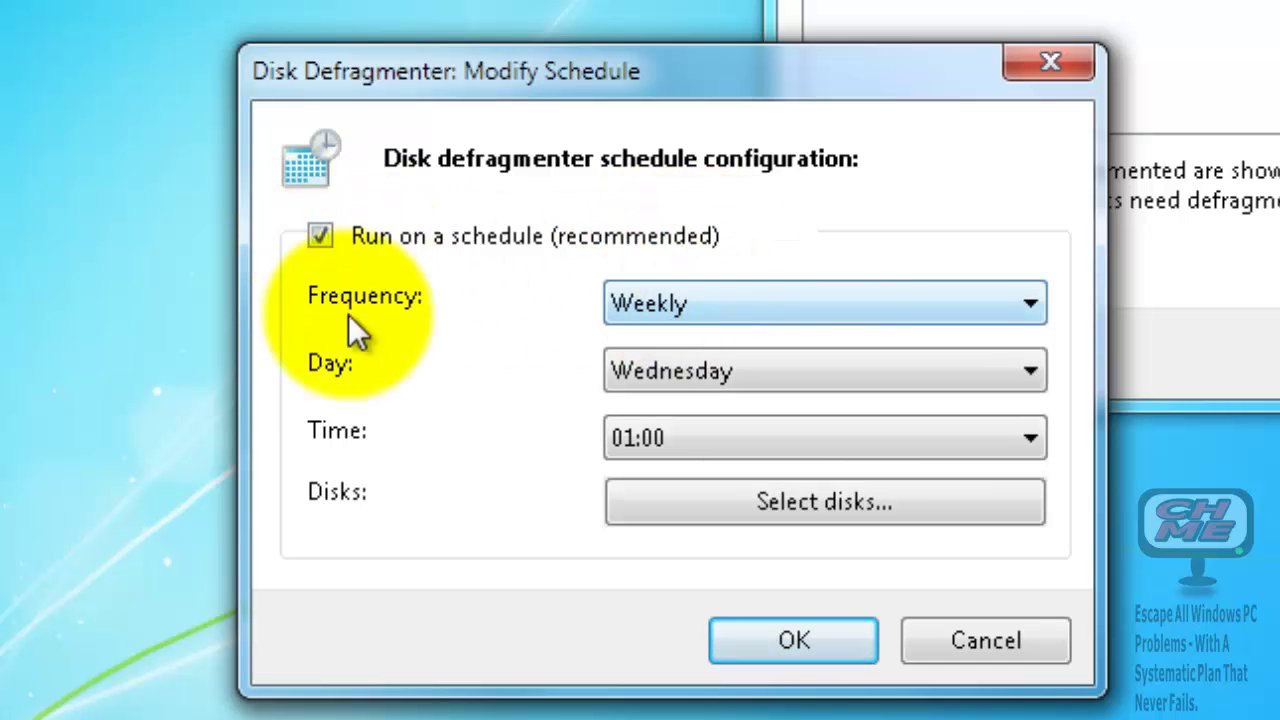
{"action": "left_click", "coordinate": [1033, 302]}
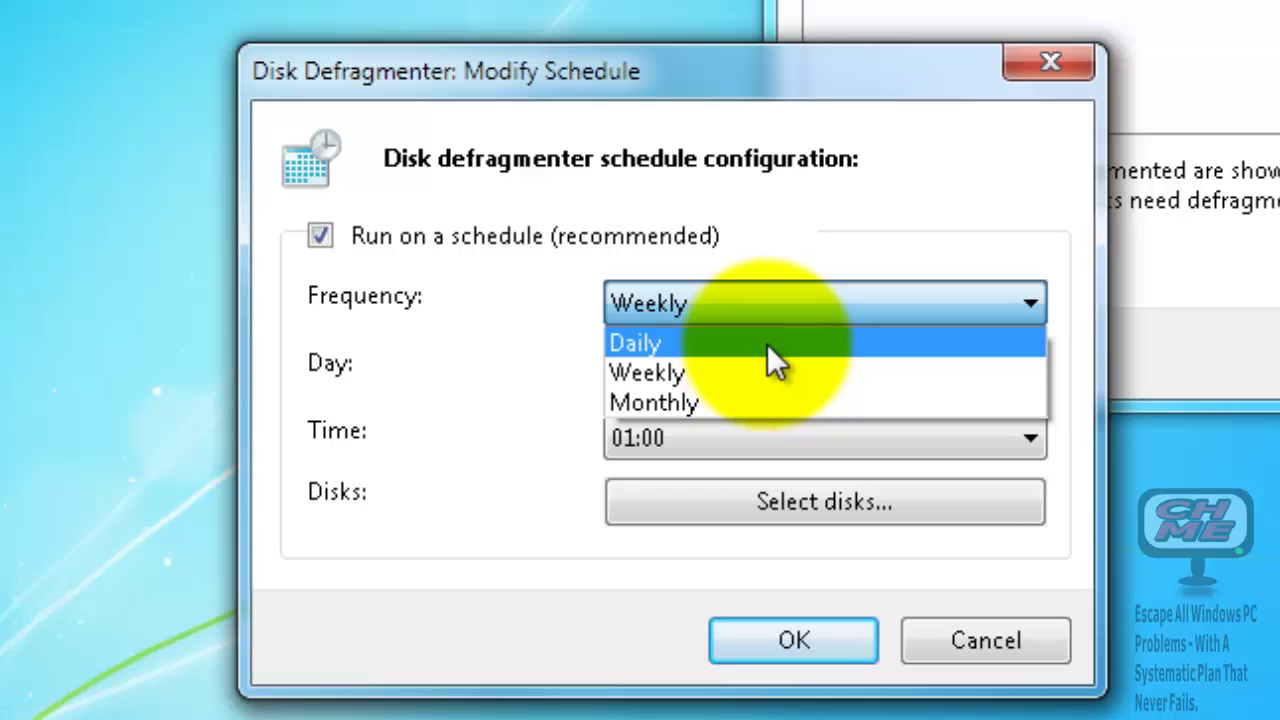
{"action": "left_click", "coordinate": [771, 370]}
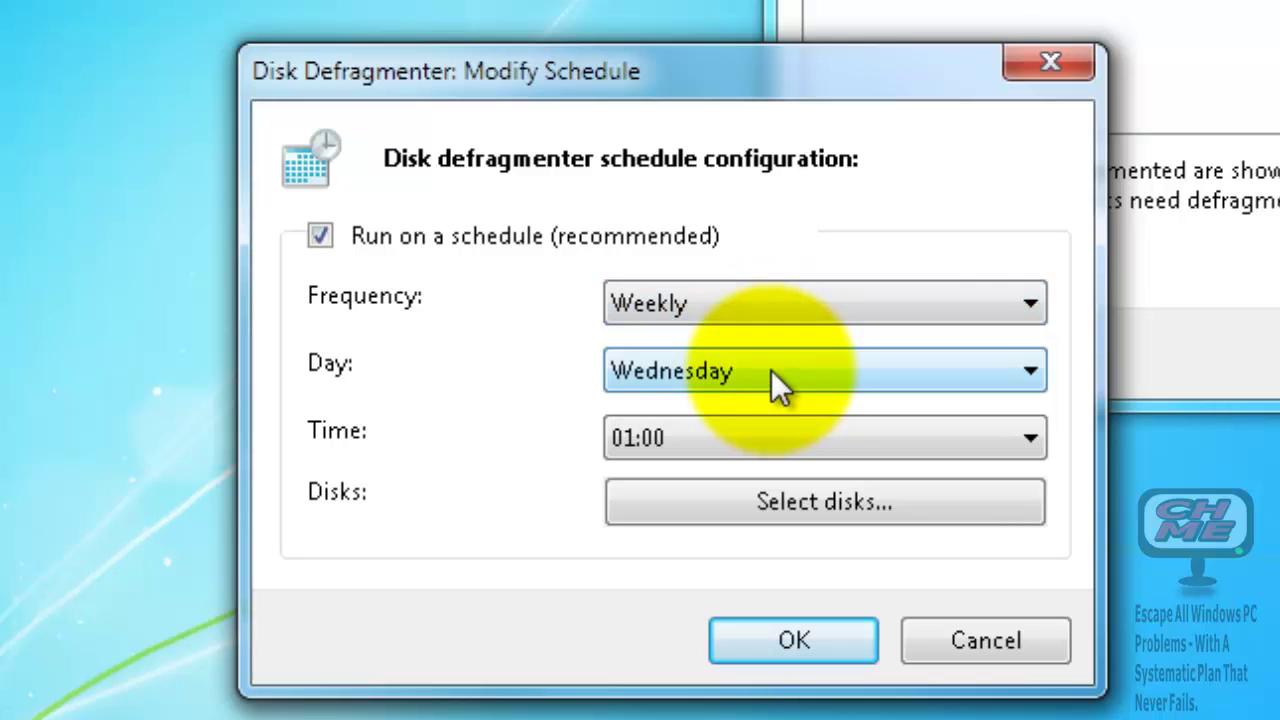
{"action": "left_click", "coordinate": [1035, 372]}
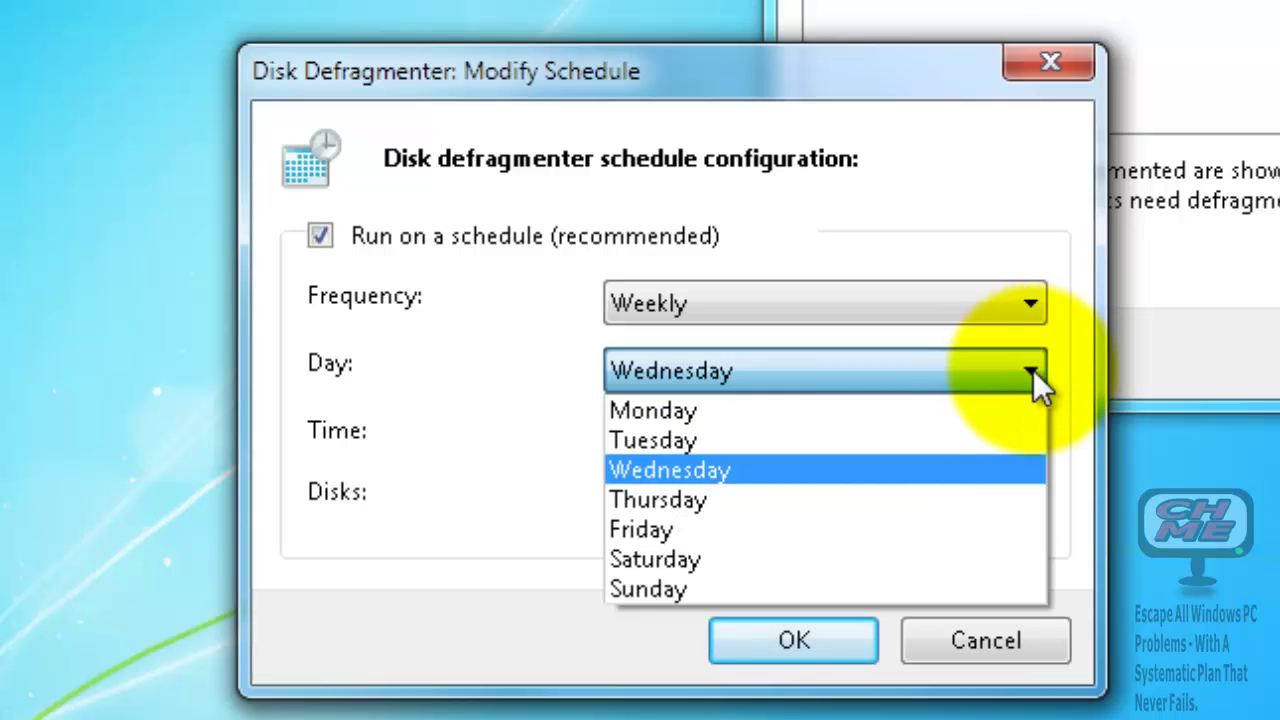
{"action": "left_click", "coordinate": [1033, 370]}
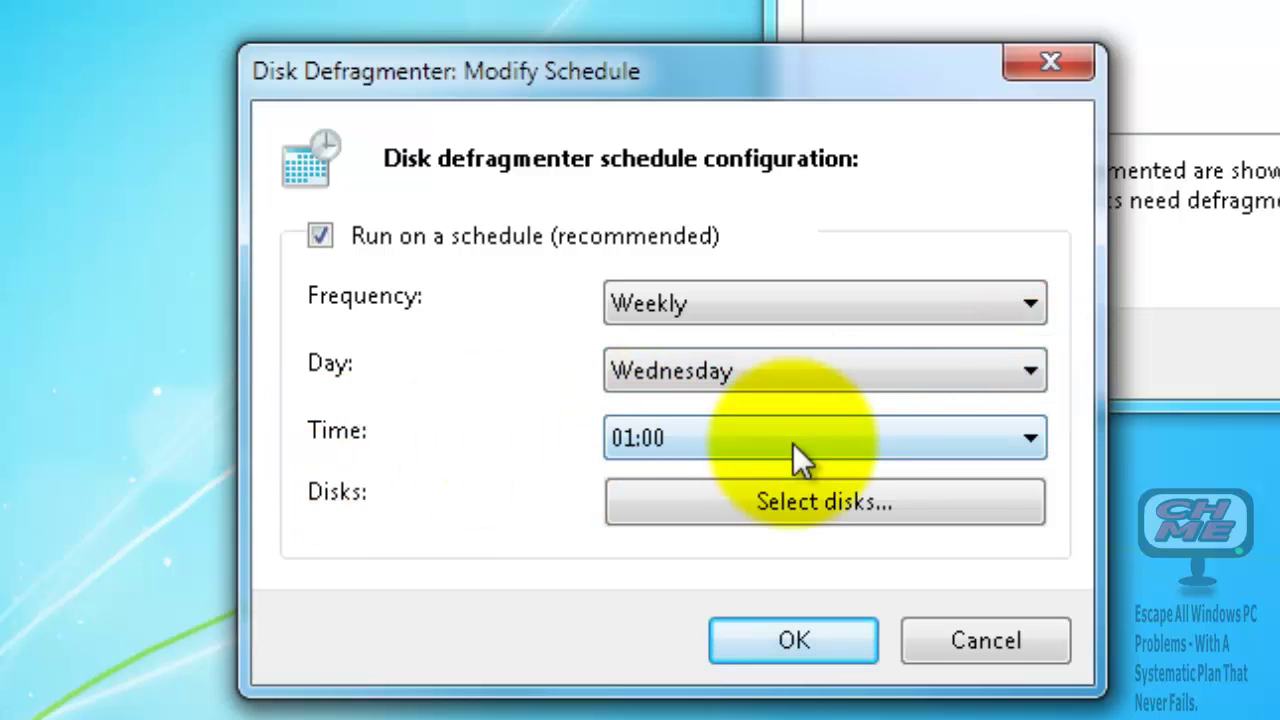
{"action": "left_click", "coordinate": [1033, 445]}
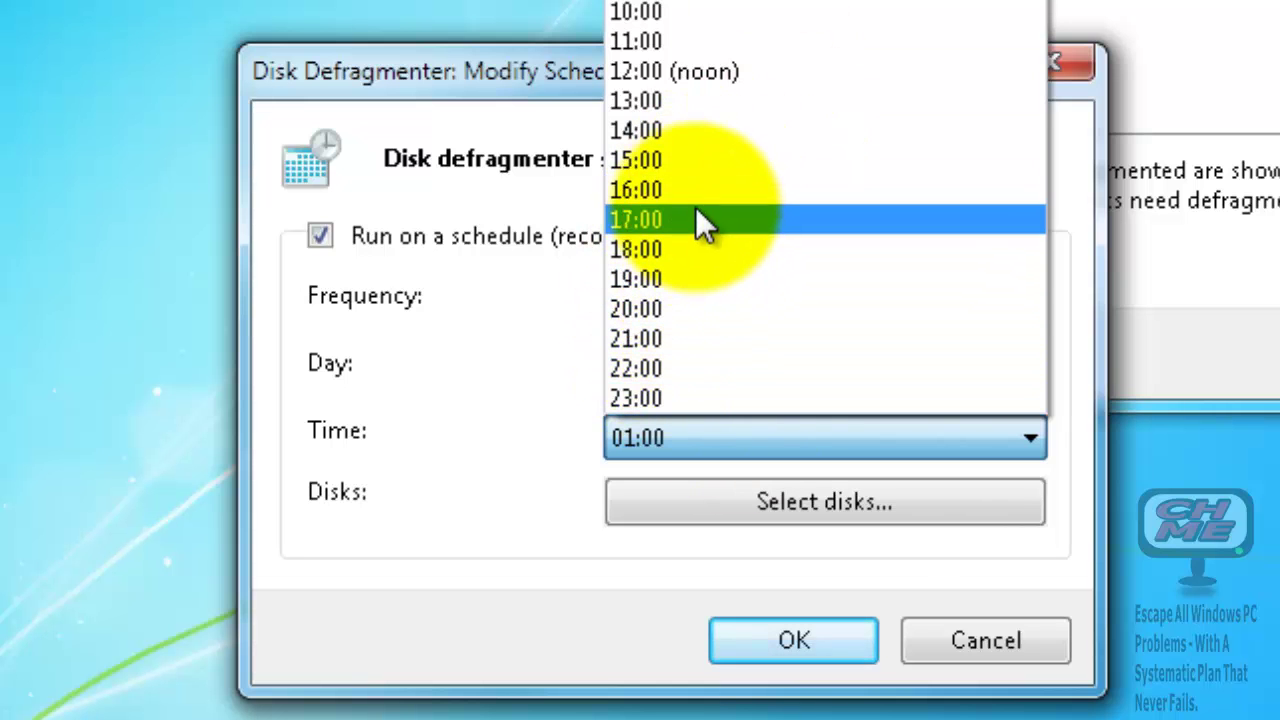
{"action": "left_click", "coordinate": [759, 190]}
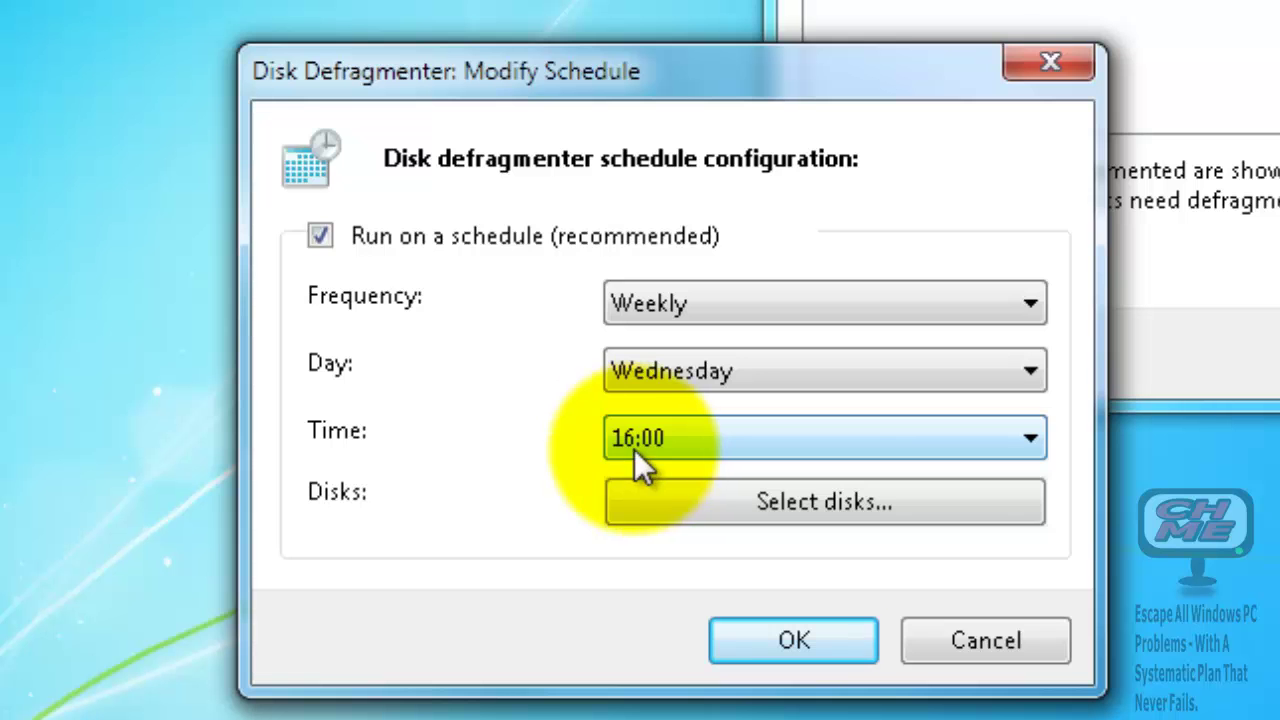
{"action": "left_click", "coordinate": [830, 505]}
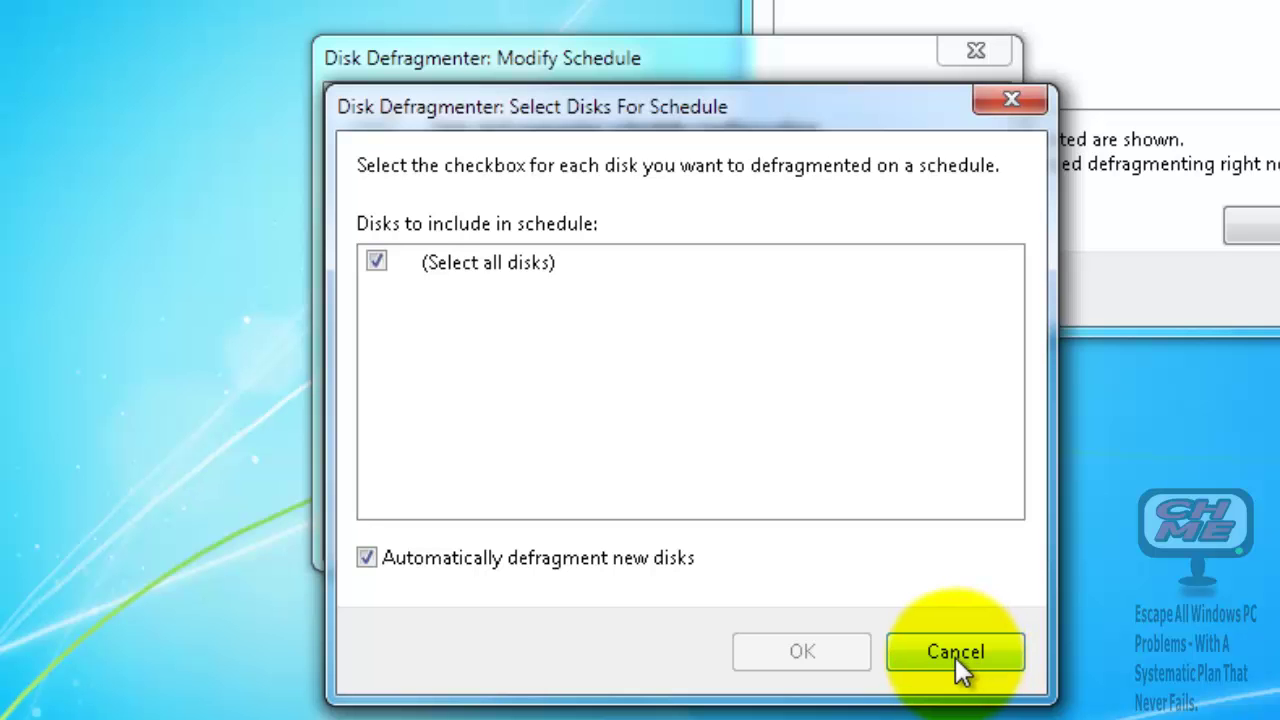
- Toggle (Select all disks) off and on so every disk stays included, then confirm
{"action": "left_click", "coordinate": [377, 258]}
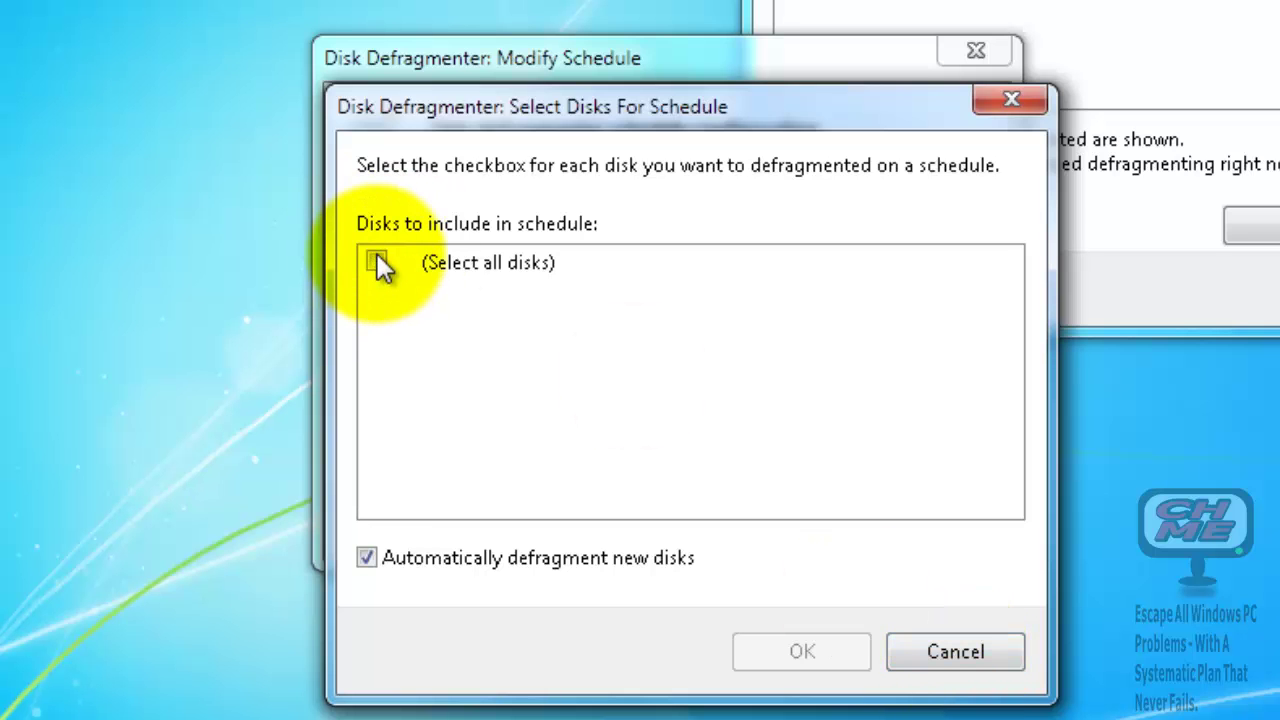
{"action": "left_click", "coordinate": [806, 650]}
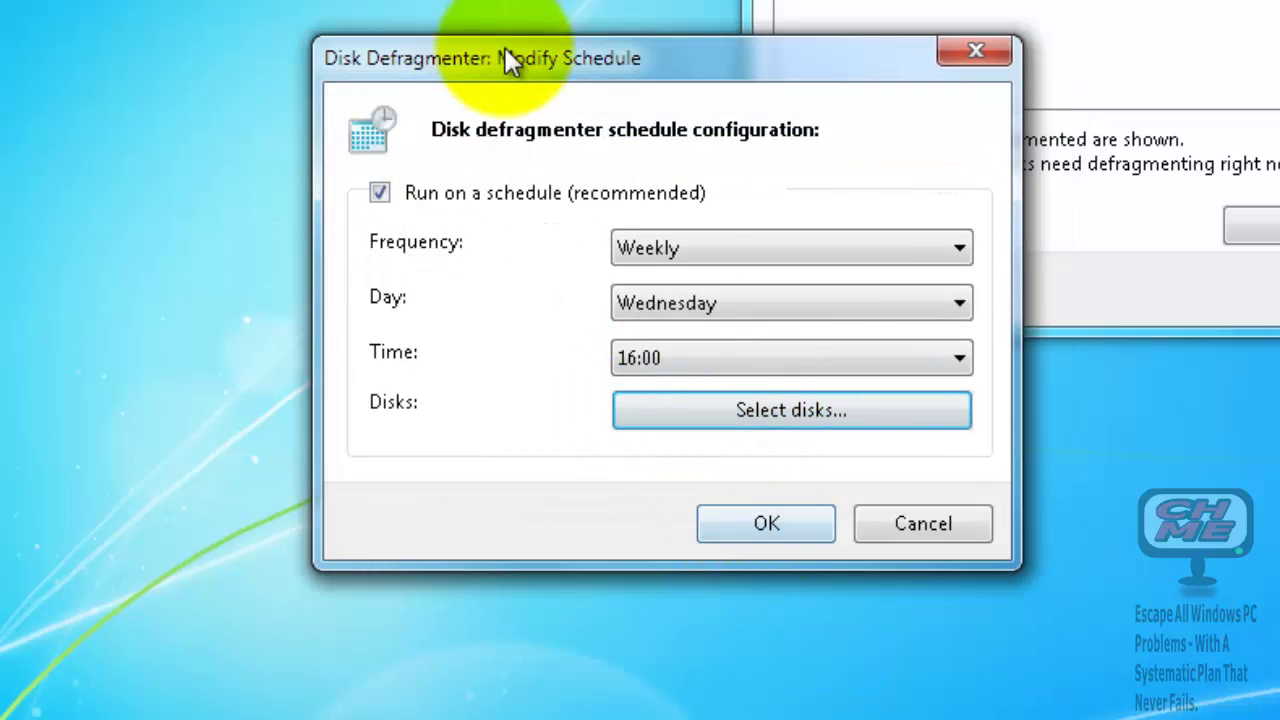
- Save the Wednesday 16:00 weekly schedule and select the (C:) disk in the status list
{"action": "left_click", "coordinate": [767, 522]}
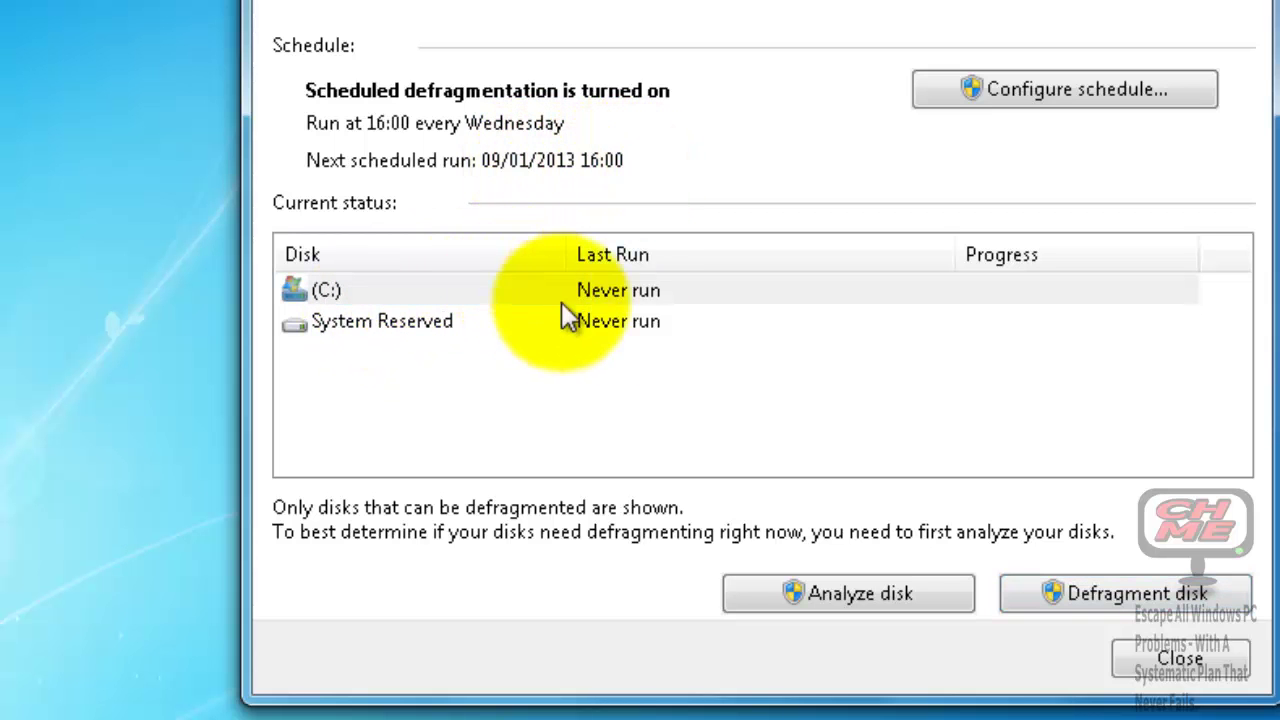
{"action": "left_click", "coordinate": [700, 288]}
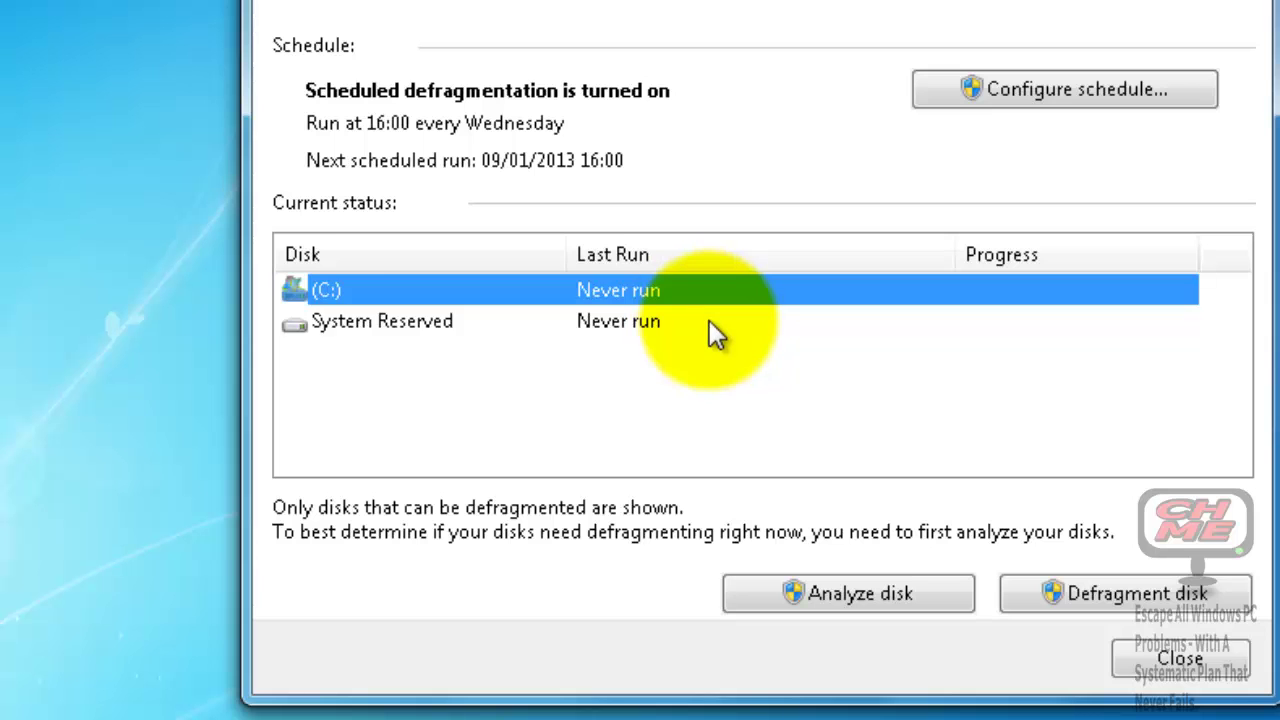
{"action": "left_click", "coordinate": [700, 292]}
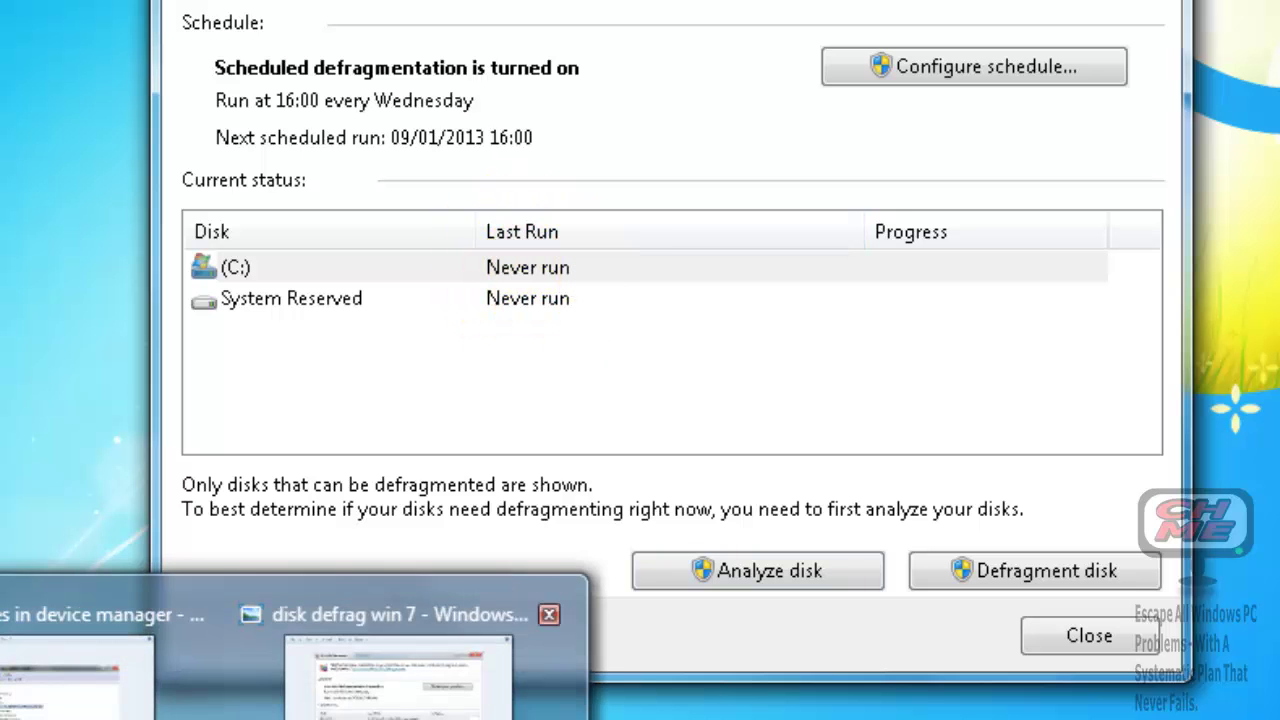
{"action": "left_click", "coordinate": [400, 695]}
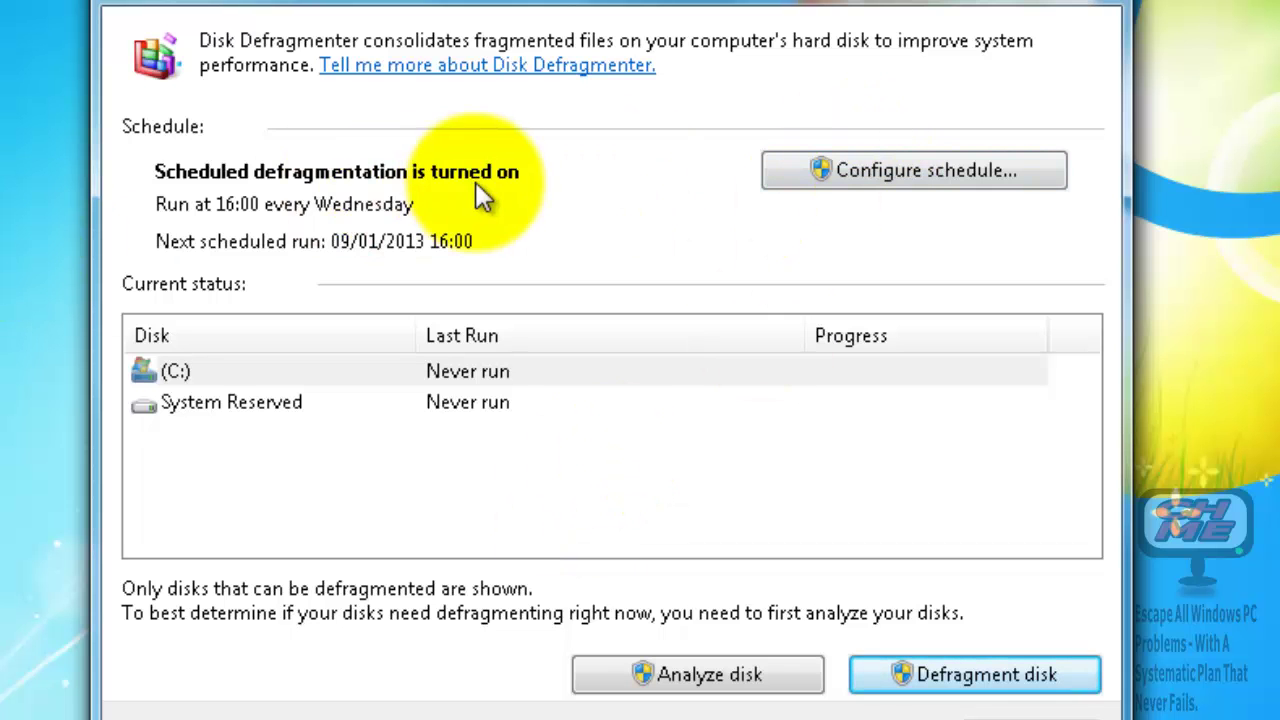
- Uncheck 'Run on a schedule (recommended)' in the Modify Schedule dialog and confirm with OK
{"action": "left_click", "coordinate": [923, 172]}
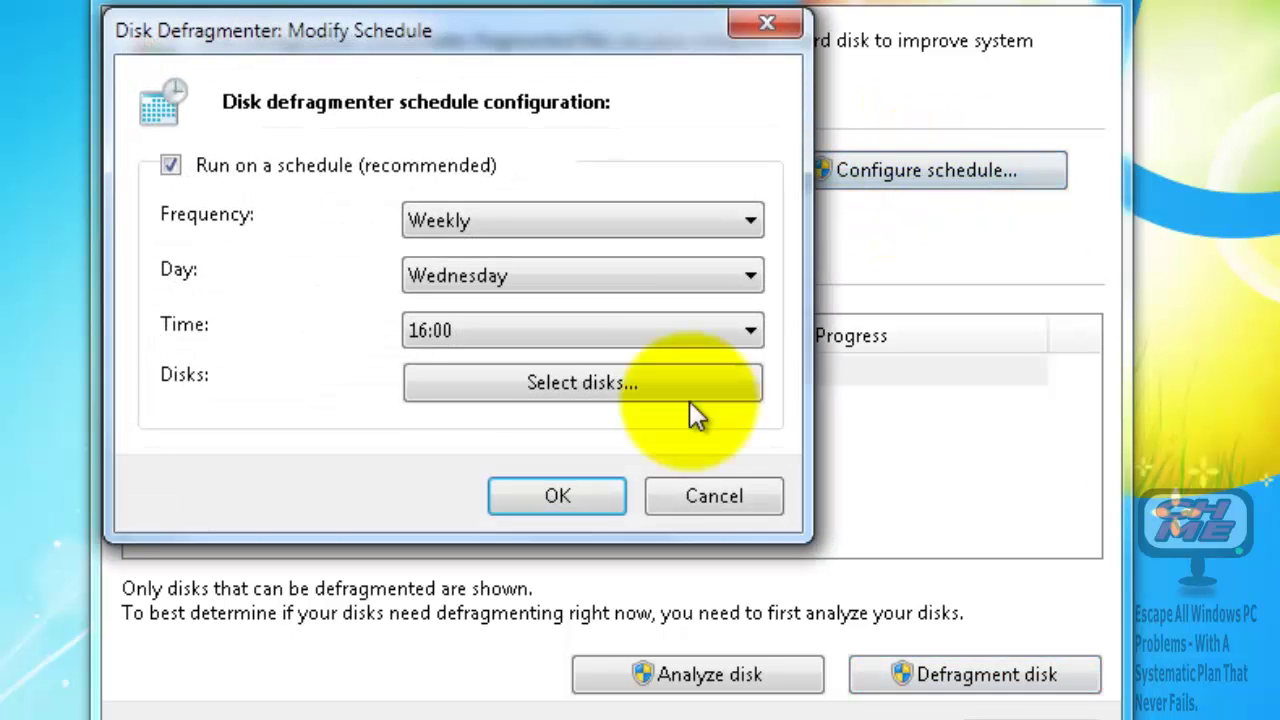
{"action": "left_click", "coordinate": [170, 165]}
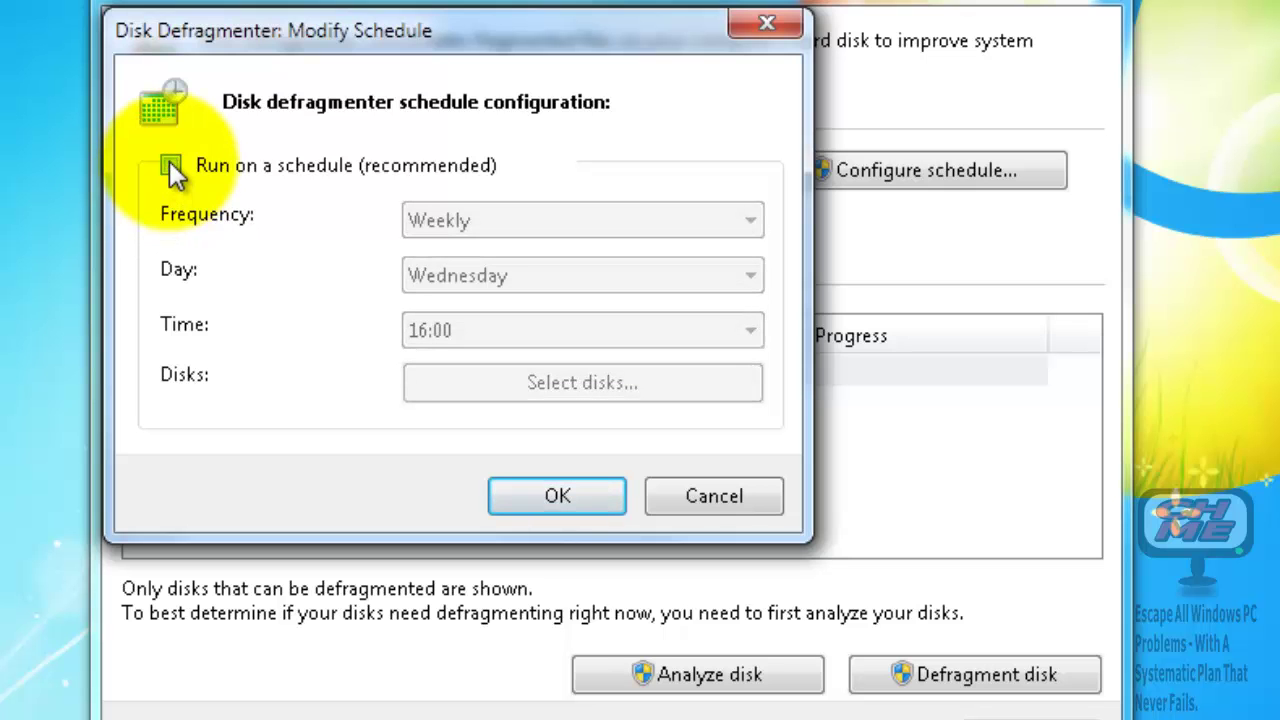
{"action": "left_click", "coordinate": [557, 500]}
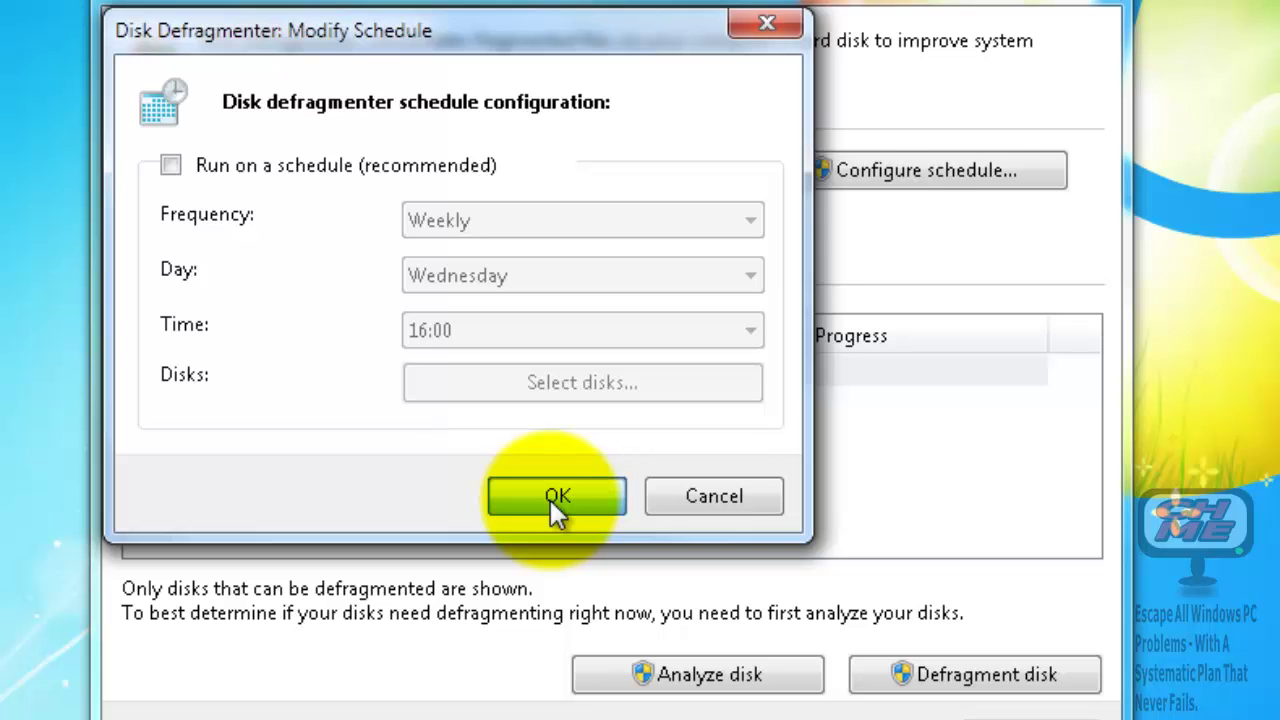